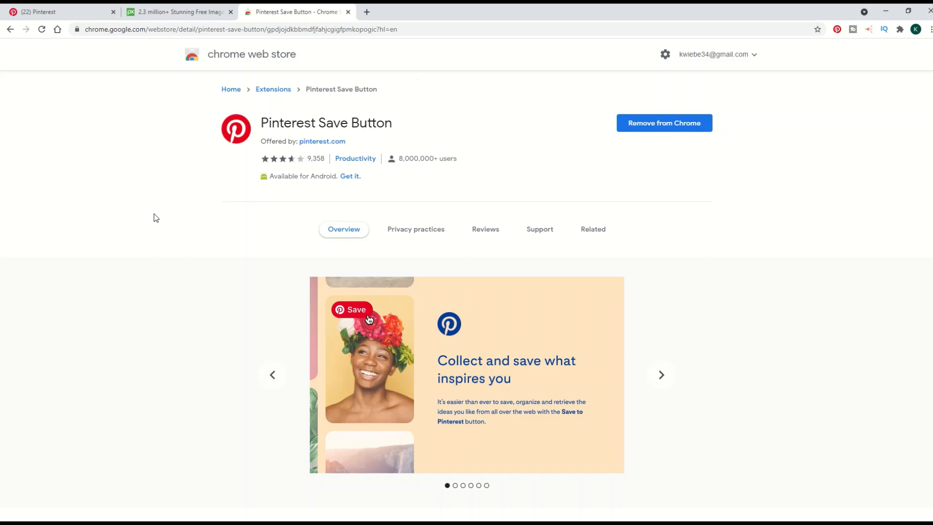
pyautogui.click(53, 12)
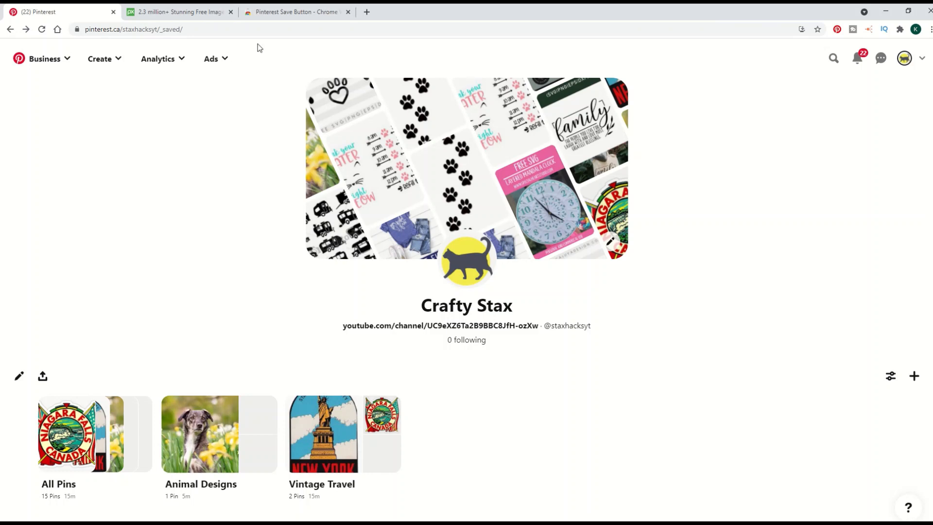
pyautogui.click(274, 12)
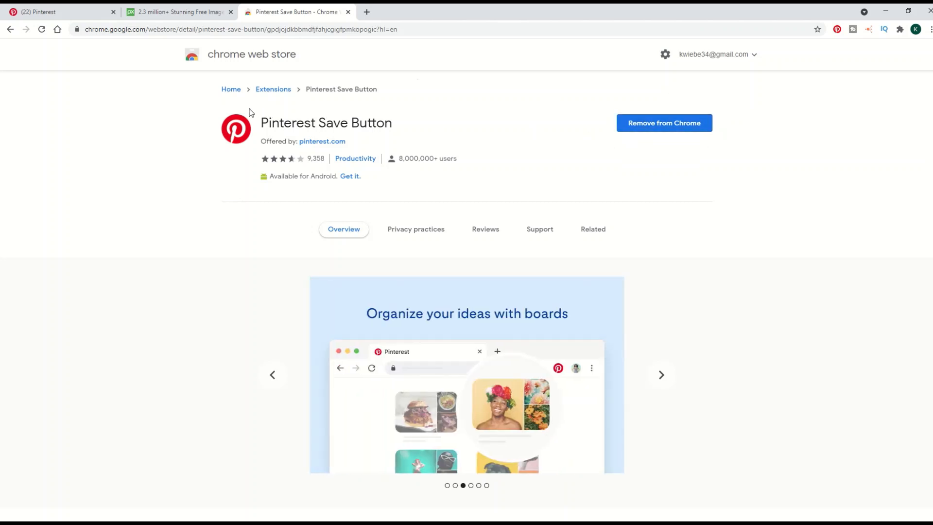
# Search Pixabay for "apollo 11" images and open the photo of the astronaut standing on the moon
pyautogui.click(179, 11)
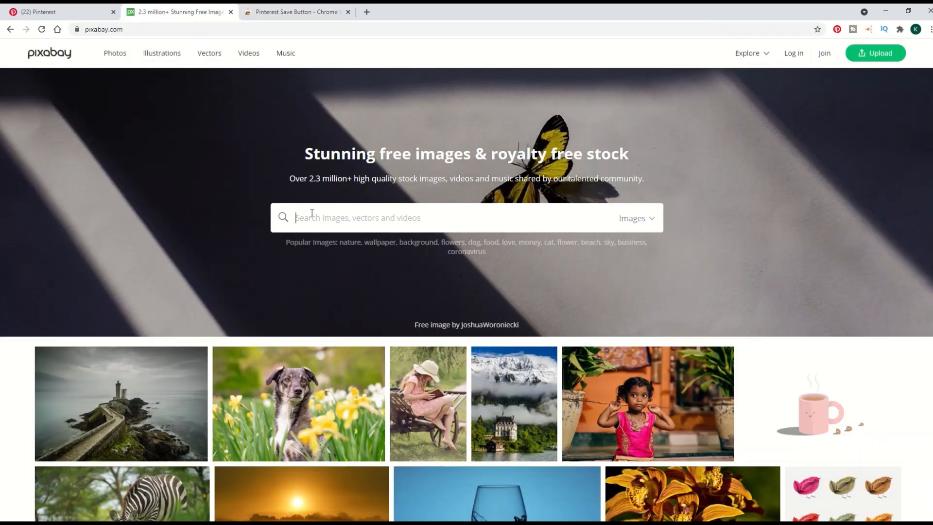
pyautogui.write('apollo 11')
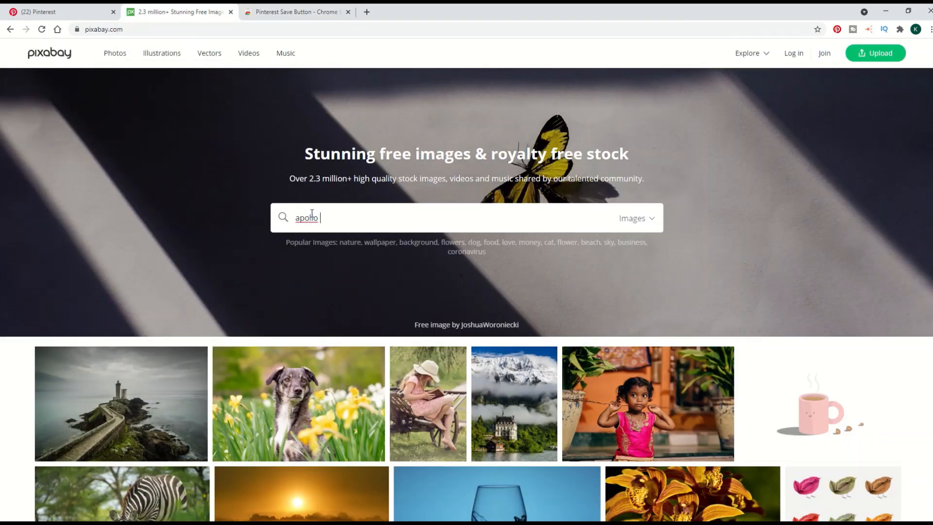
pyautogui.press('Return')
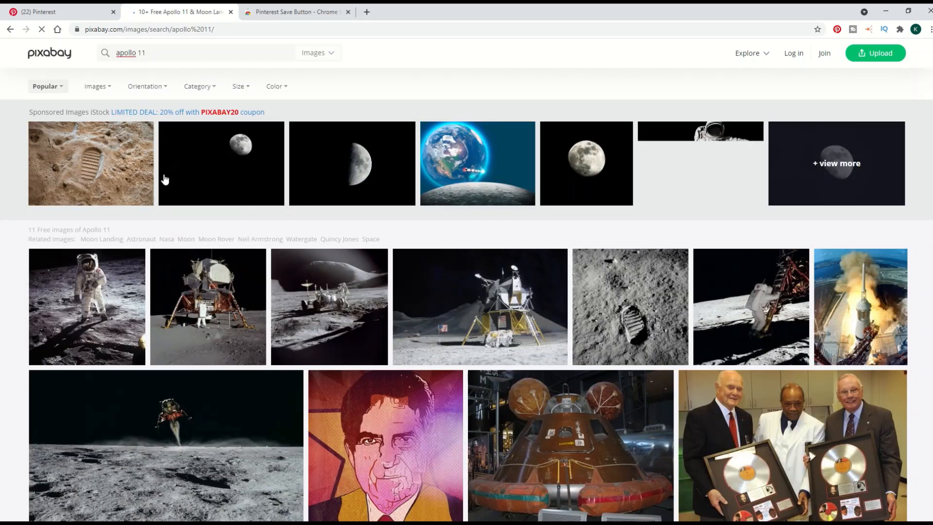
pyautogui.click(85, 289)
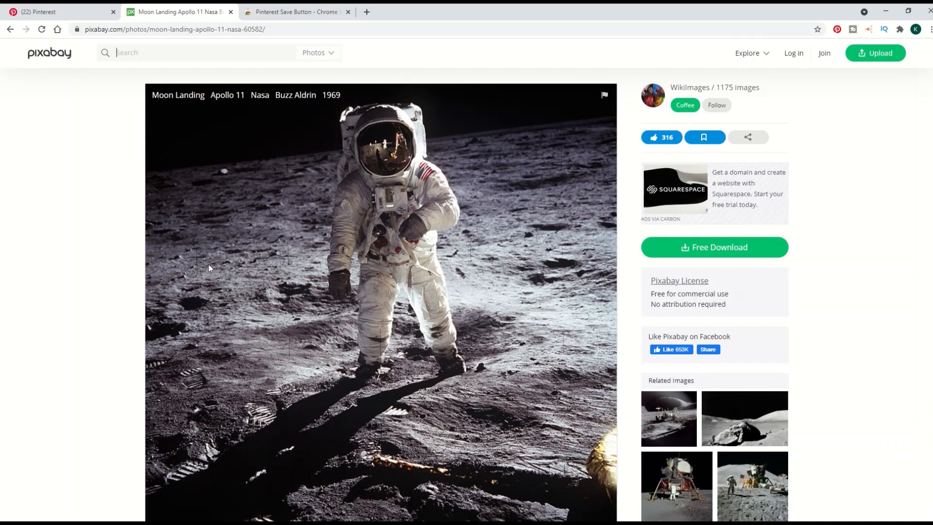
# Save the astronaut photo with the Pinterest Save extension to a new board named "Apollo 11 Space"
pyautogui.click(837, 30)
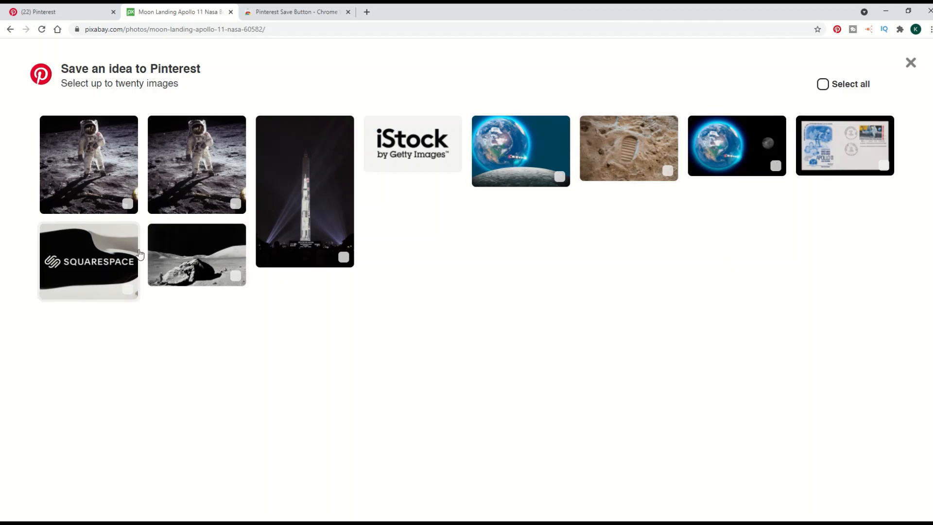
pyautogui.click(87, 161)
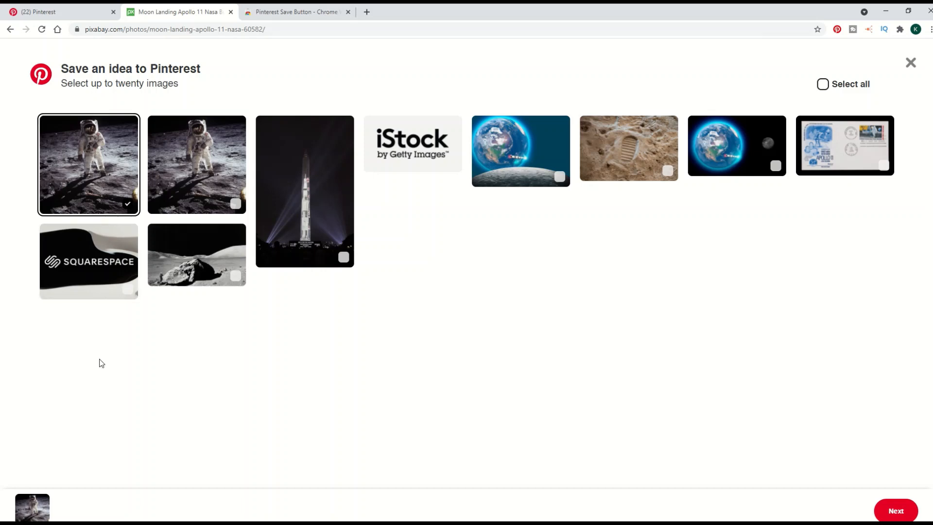
pyautogui.click(893, 510)
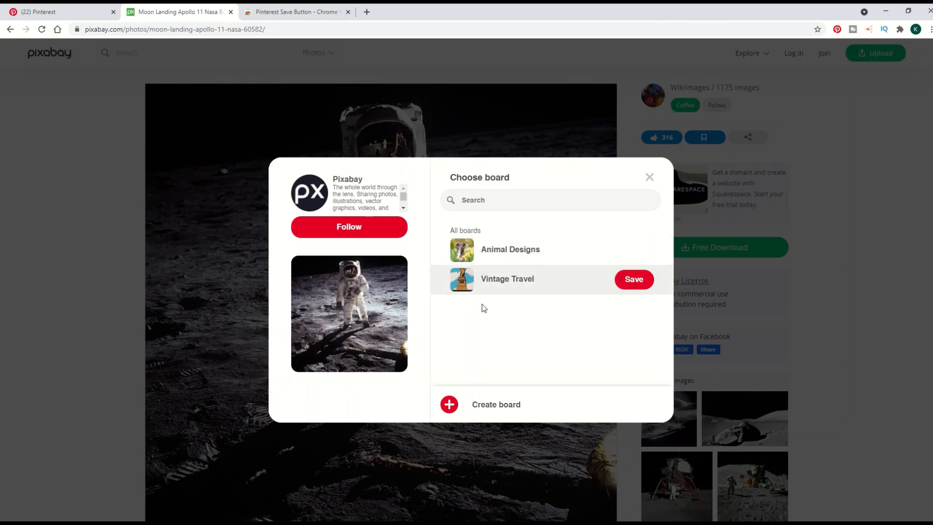
pyautogui.click(450, 406)
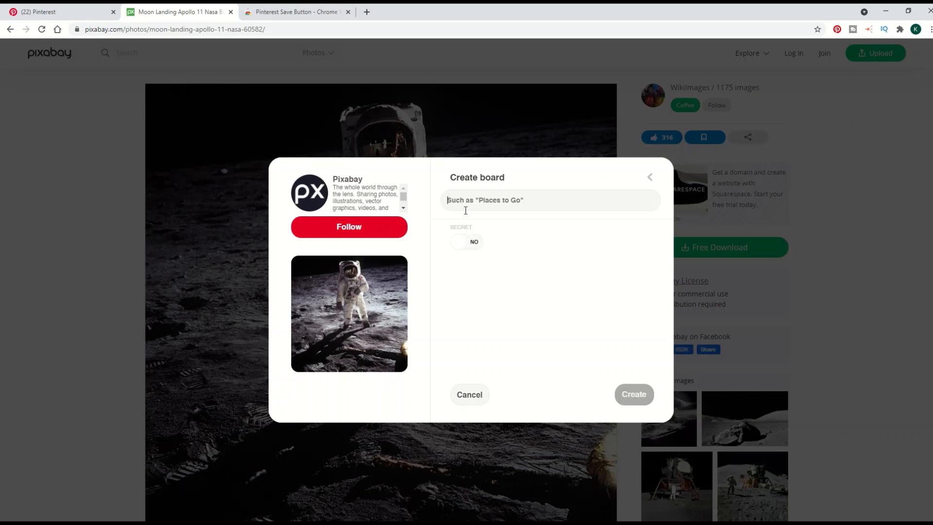
pyautogui.write('Apollo 1')
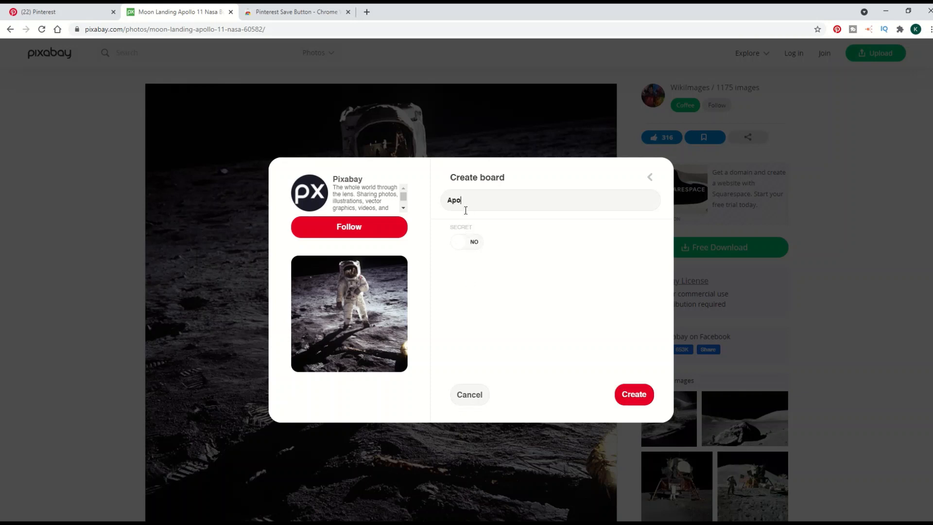
pyautogui.write('1 Space')
pyautogui.click(630, 394)
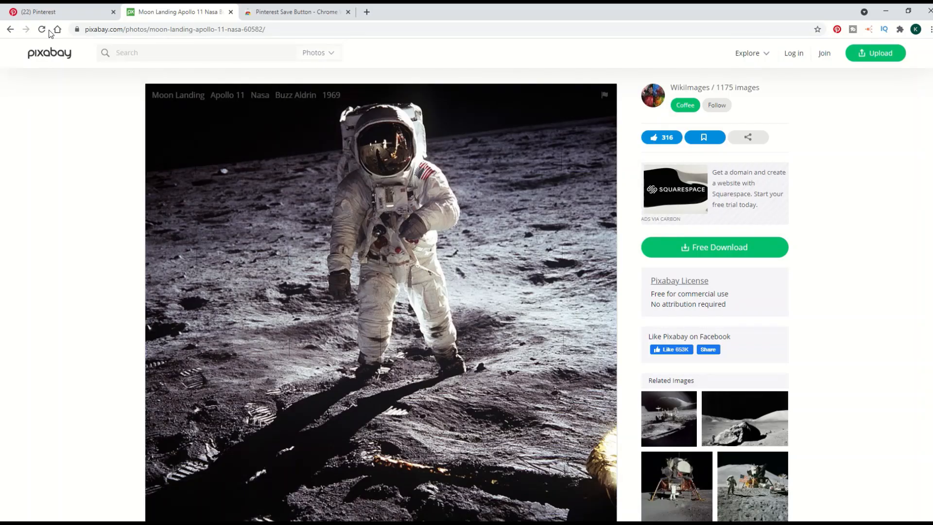
# Switch to Pinterest and open the astronaut pin on the profile's Apollo 11 Space board
pyautogui.click(37, 15)
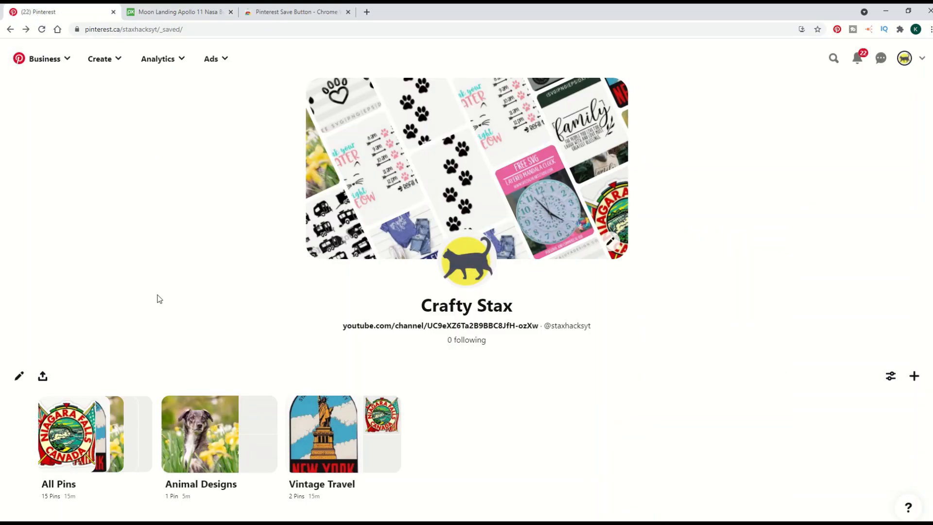
pyautogui.click(904, 60)
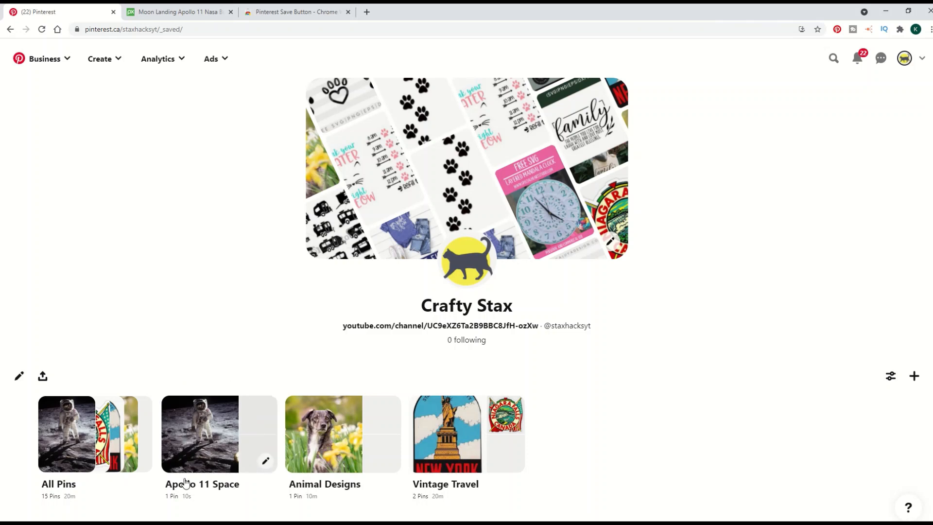
pyautogui.click(208, 444)
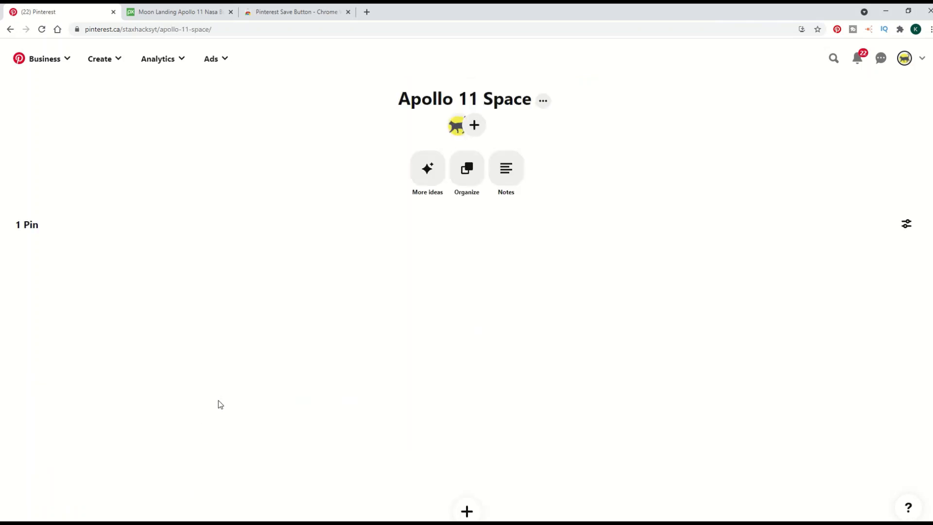
pyautogui.moveTo(439, 286)
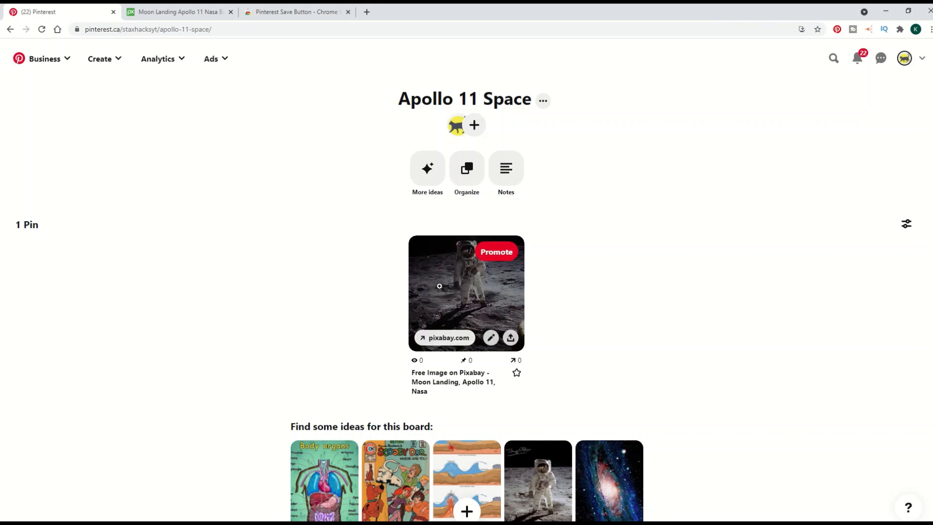
pyautogui.click(444, 286)
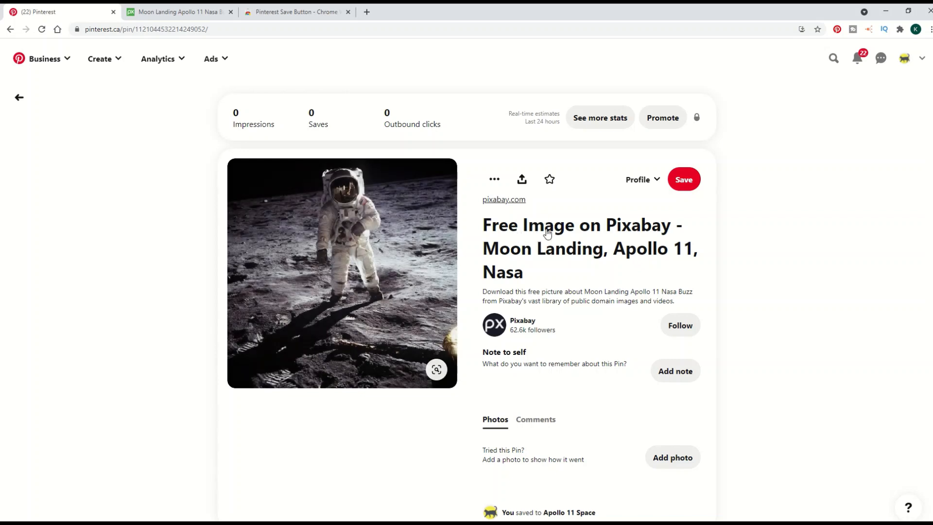
# Open the astronaut pin for editing to view its settings, and close it without making changes
pyautogui.click(493, 184)
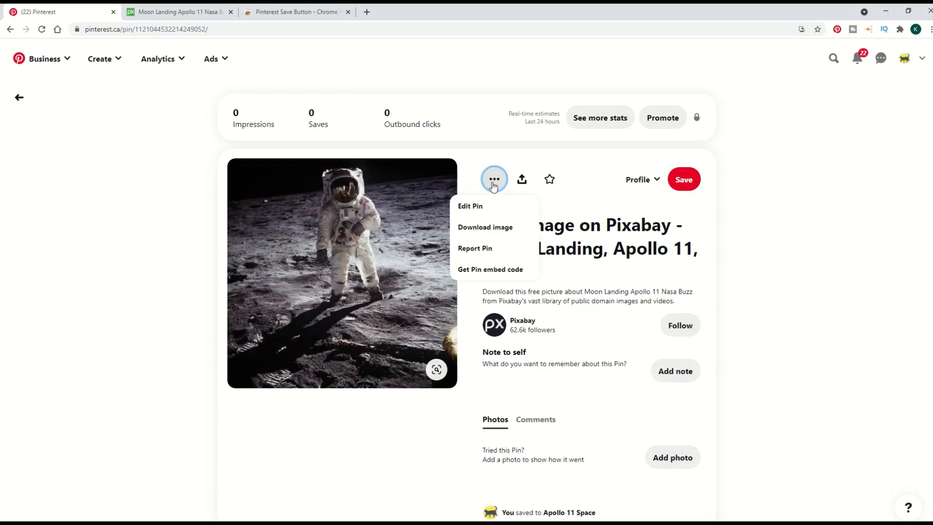
pyautogui.click(476, 206)
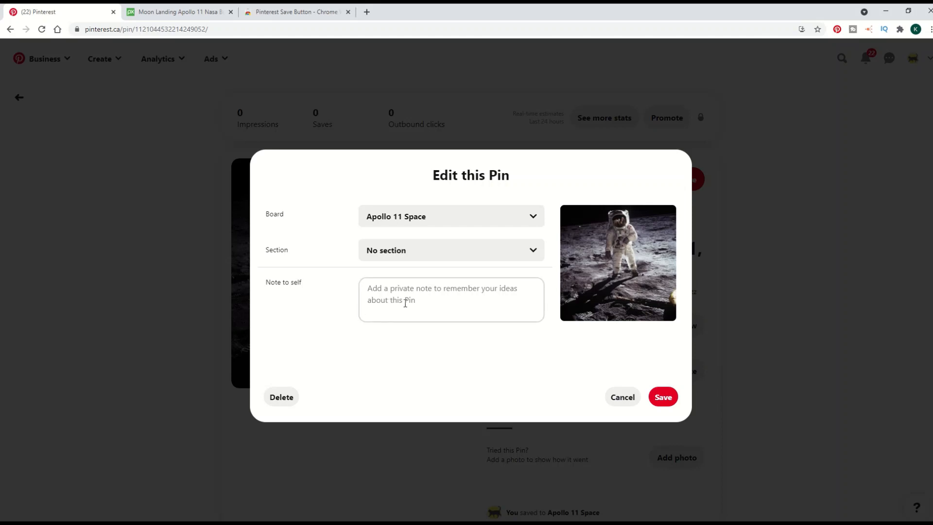
pyautogui.click(615, 397)
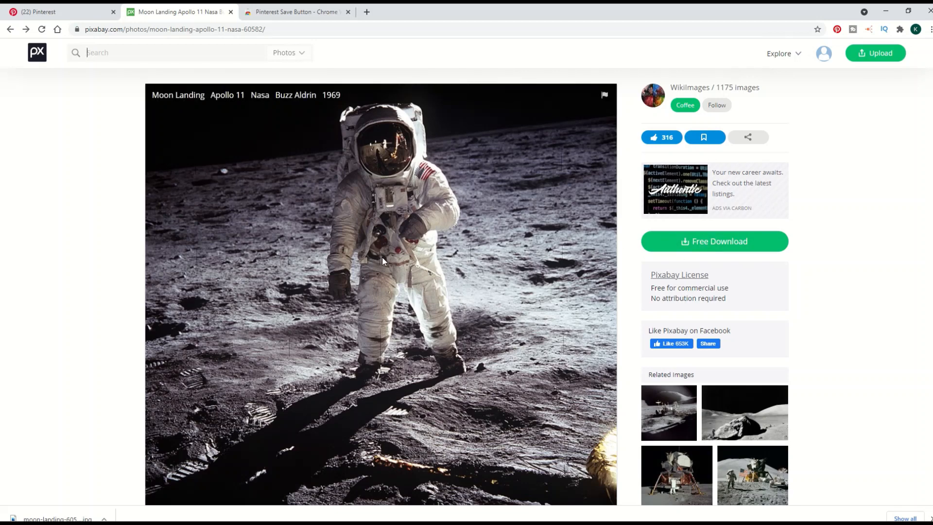
# Return to Pinterest and reopen the Apollo 11 Space board from the profile's saved boards
pyautogui.click(66, 11)
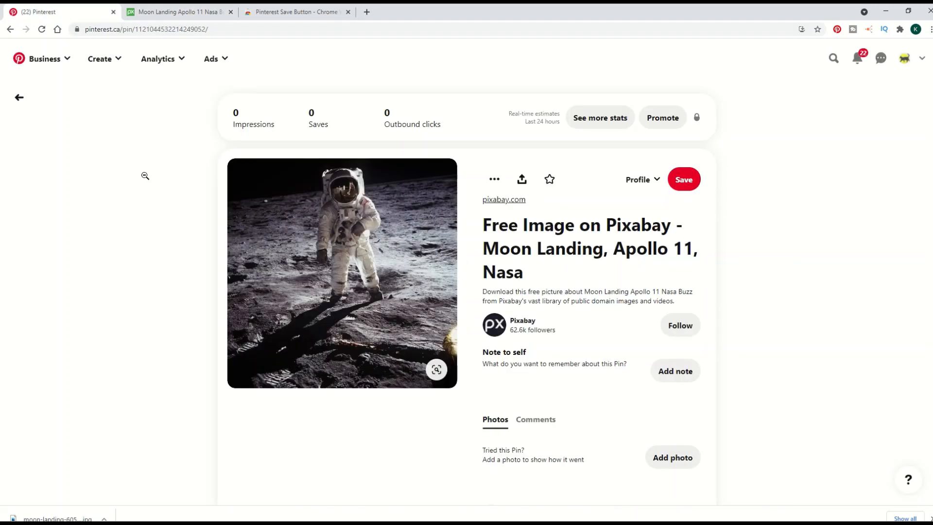
pyautogui.click(20, 97)
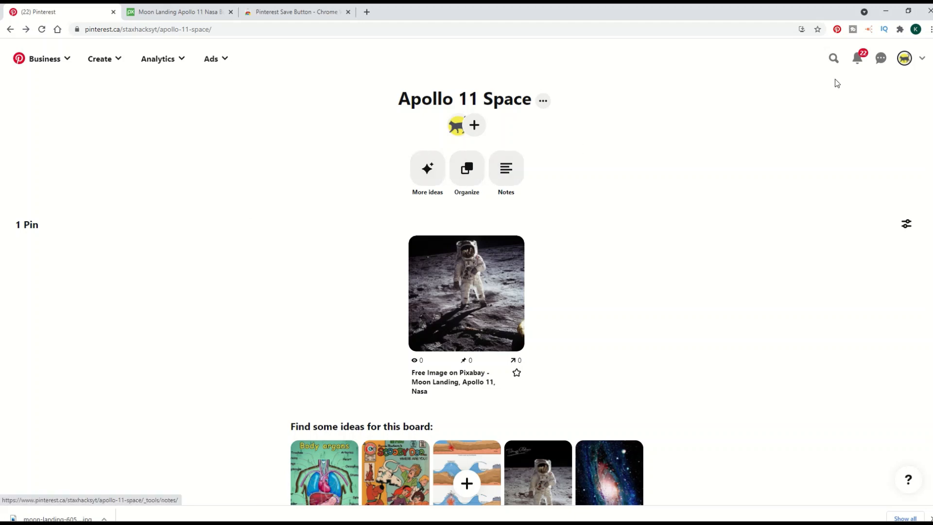
pyautogui.click(903, 59)
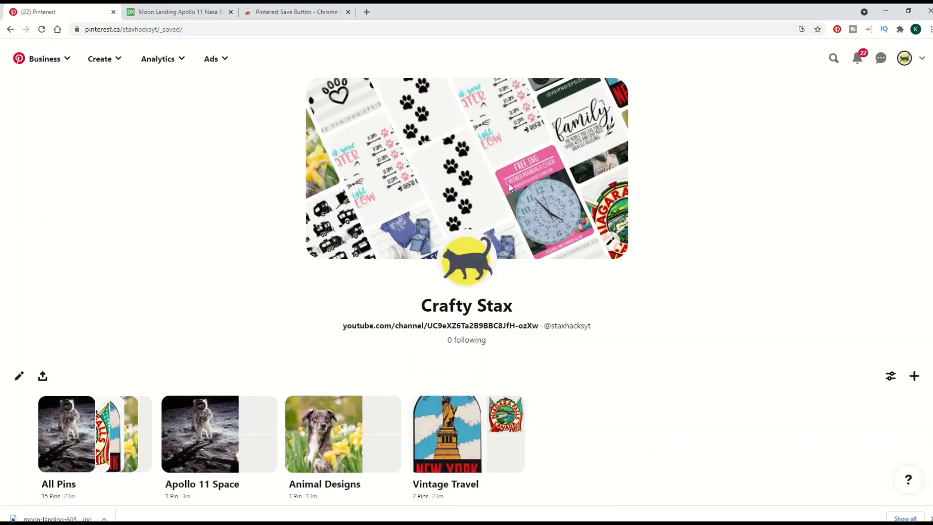
pyautogui.click(203, 433)
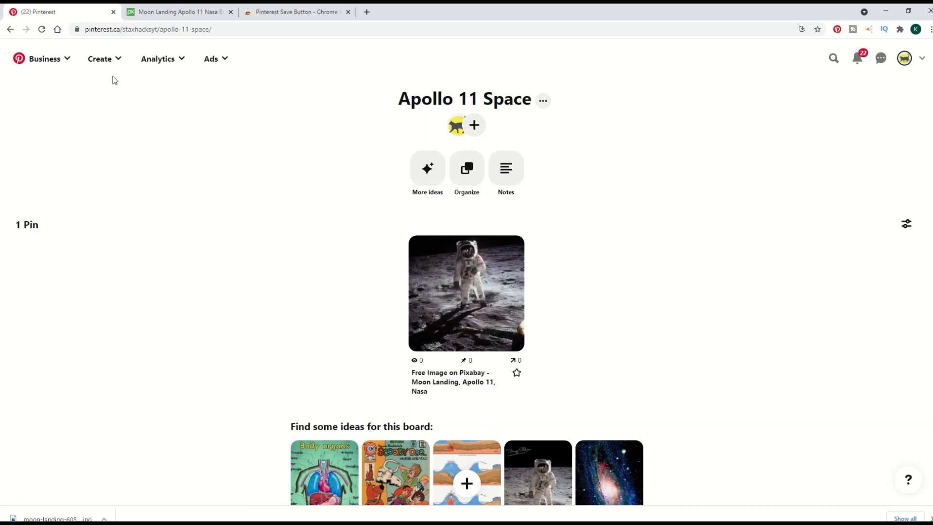
# Start a new pin and upload the downloaded moon-landing astronaut image to it
pyautogui.click(110, 63)
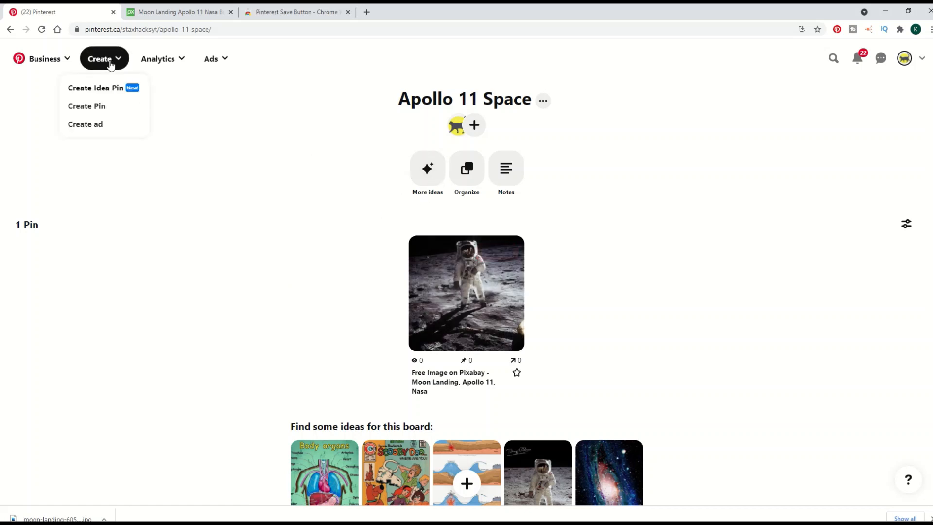
pyautogui.click(95, 112)
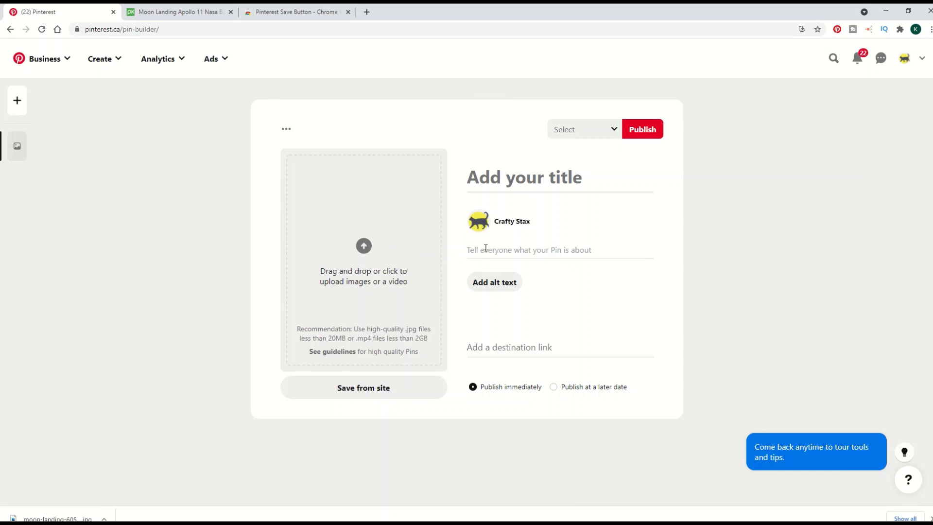
pyautogui.click(559, 249)
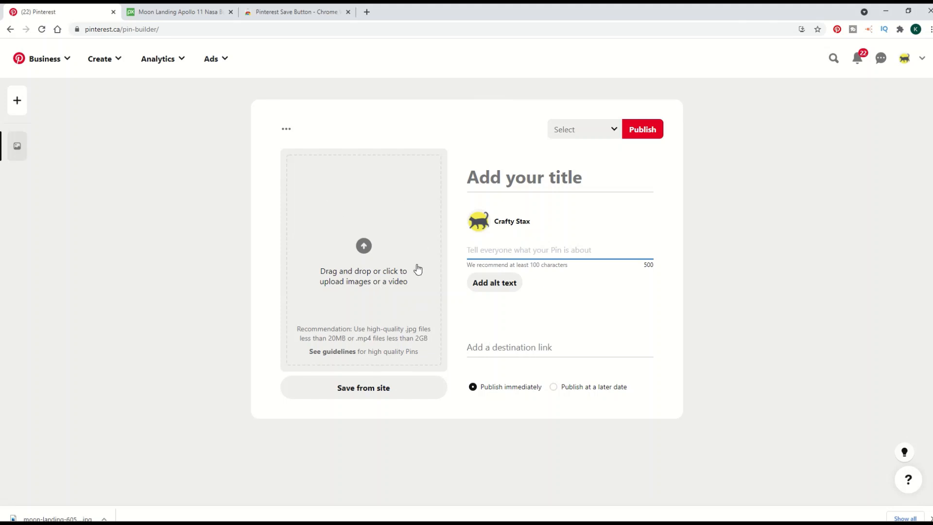
pyautogui.click(365, 249)
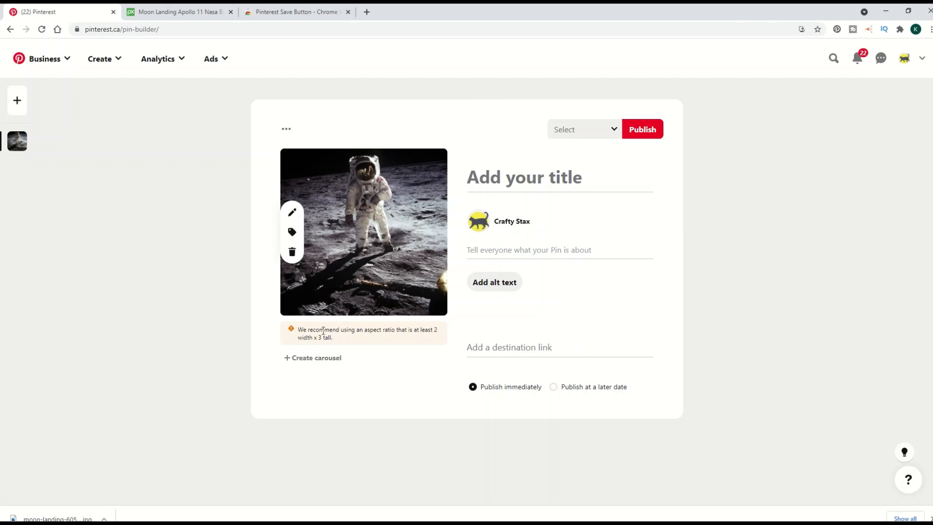
# Title the new pin '"Apollo 11" by Crafty Stax (Lunar Landin)'
pyautogui.click(479, 177)
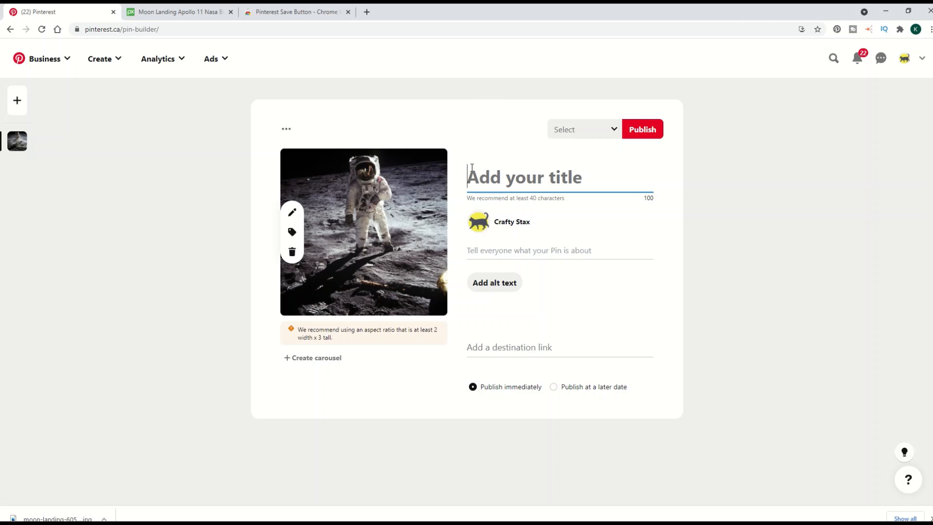
pyautogui.write('a')
pyautogui.press('BackSpace')
pyautogui.write('A')
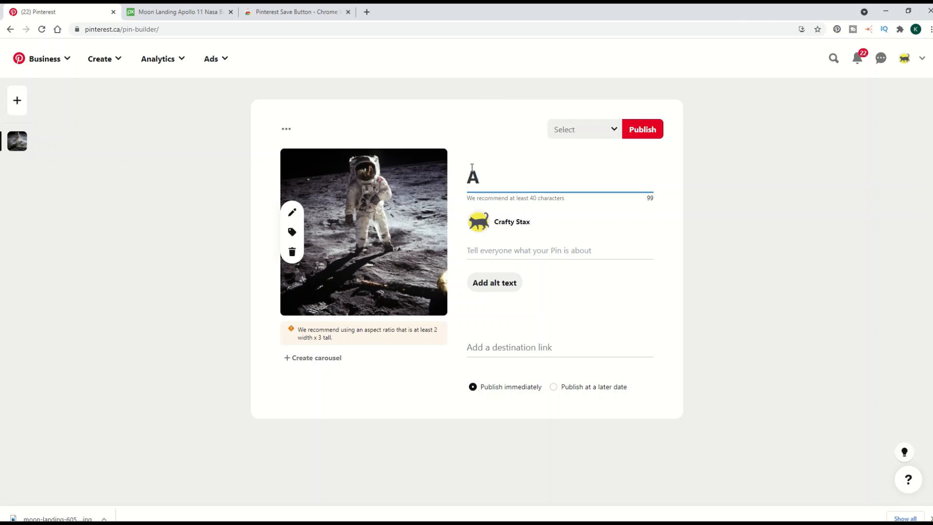
pyautogui.press('BackSpace')
pyautogui.write('A')
pyautogui.write('Apol')
pyautogui.write('lo 11" by ')
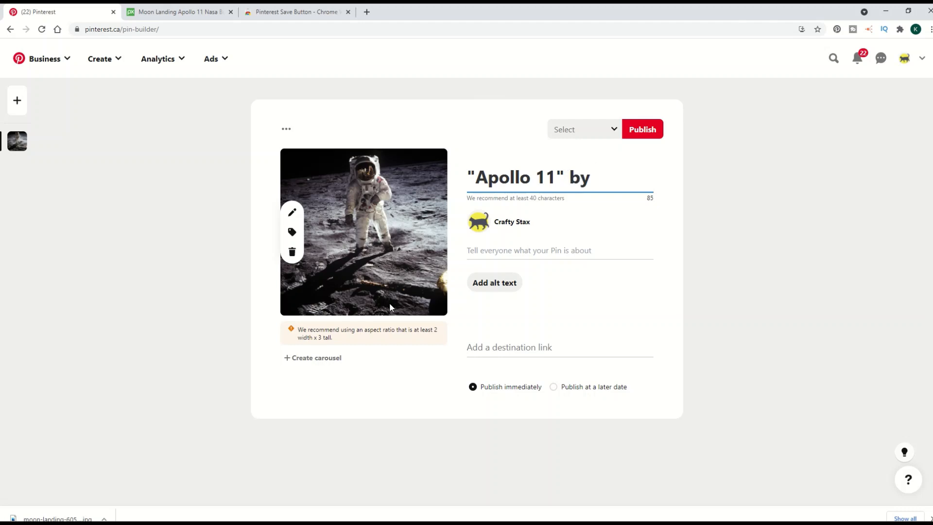
pyautogui.write('Crafty Stax (L')
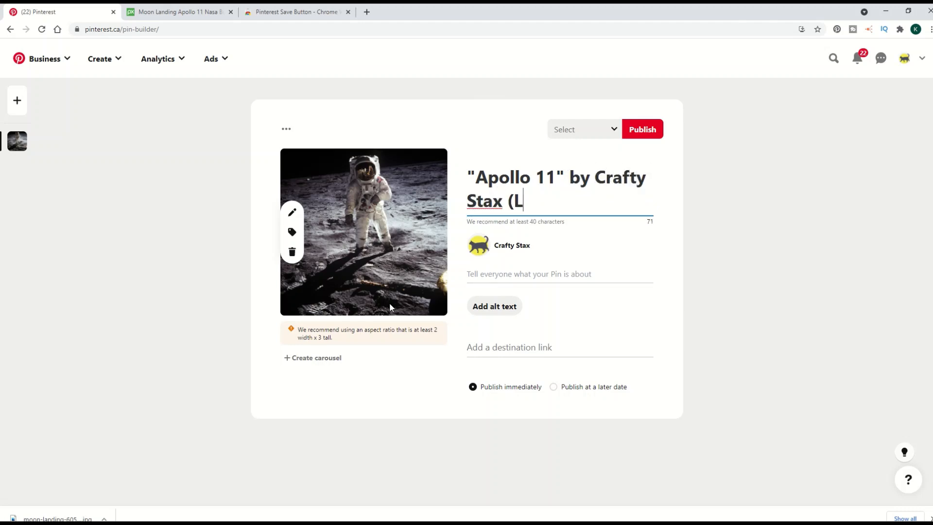
pyautogui.press('BackSpace')
pyautogui.write('Lunar Land')
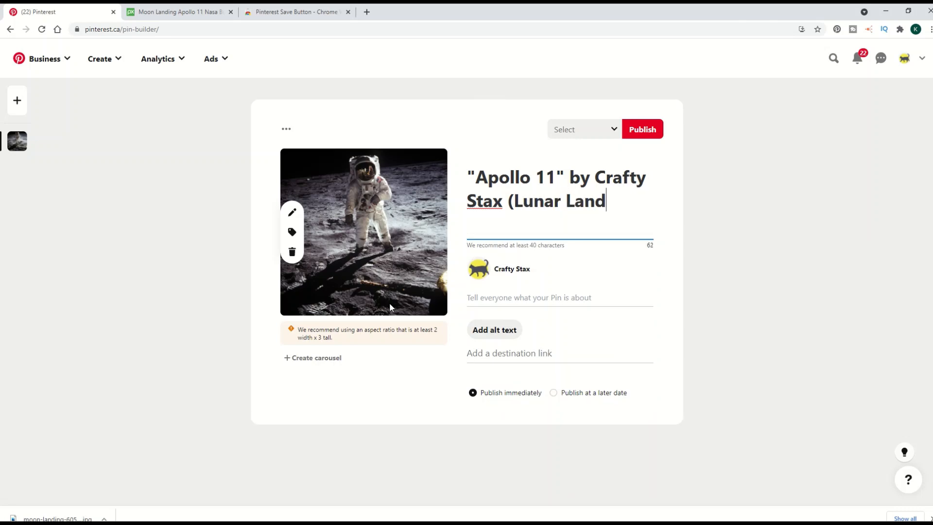
pyautogui.write('in)')
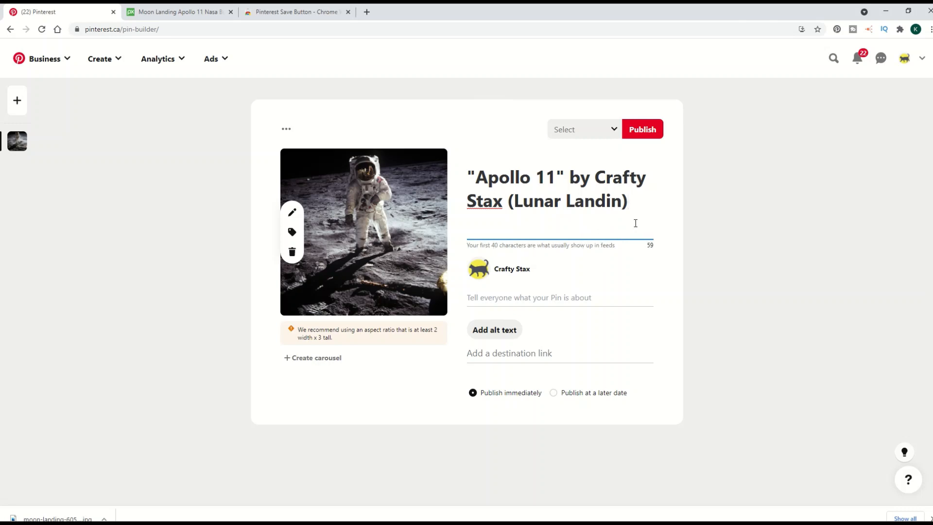
pyautogui.write('Landin) adddddddddddd')
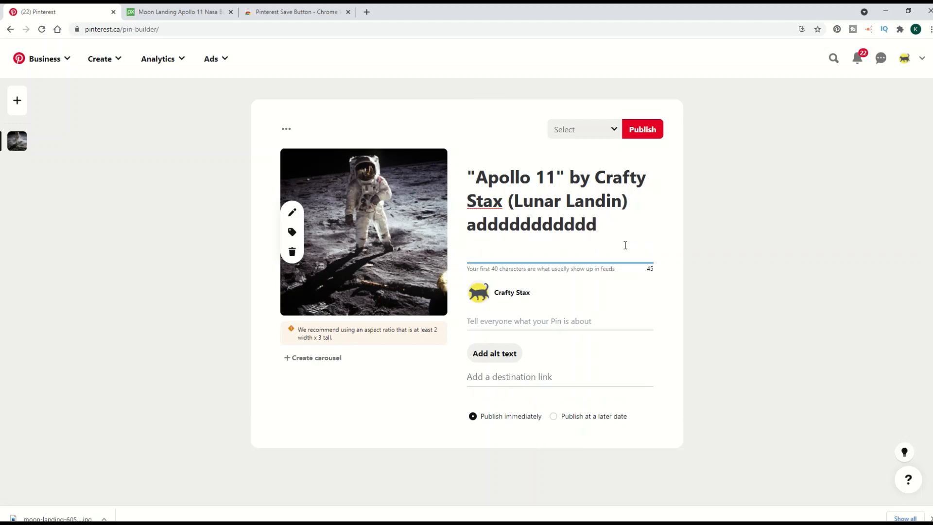
pyautogui.press('BackSpace')
pyautogui.press('BackSpace')
pyautogui.press('BackSpace')
pyautogui.press('BackSpace')
pyautogui.press('BackSpace')
pyautogui.press('BackSpace')
pyautogui.press('BackSpace')
pyautogui.press('BackSpace')
pyautogui.press('BackSpace')
pyautogui.press('BackSpace')
pyautogui.press('BackSpace')
pyautogui.press('BackSpace')
pyautogui.press('BackSpace')
# Correct the ending of the pin title to "(Lunar Landing)"
pyautogui.press('BackSpace')
pyautogui.press('BackSpace')
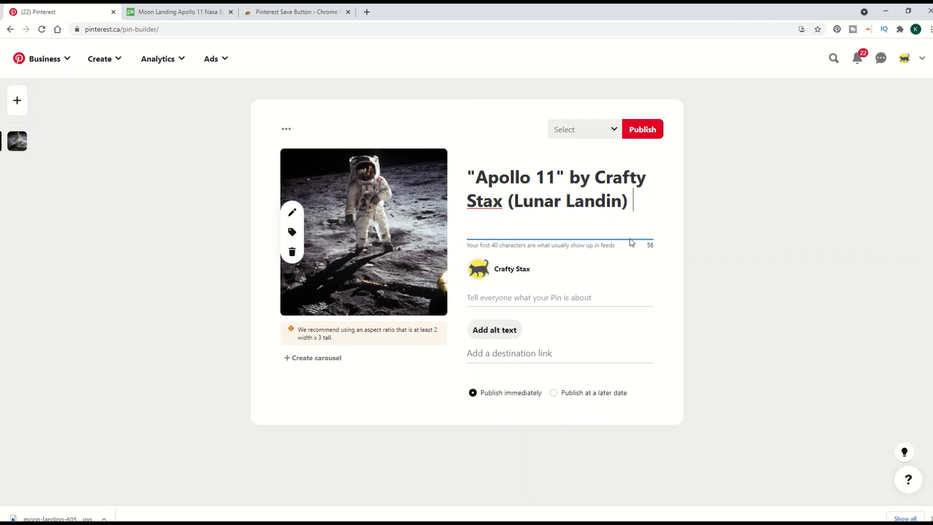
pyautogui.write('g)')
# Describe the pin with "Wear this shirt proudly when you are at a party, etc."
pyautogui.click(547, 297)
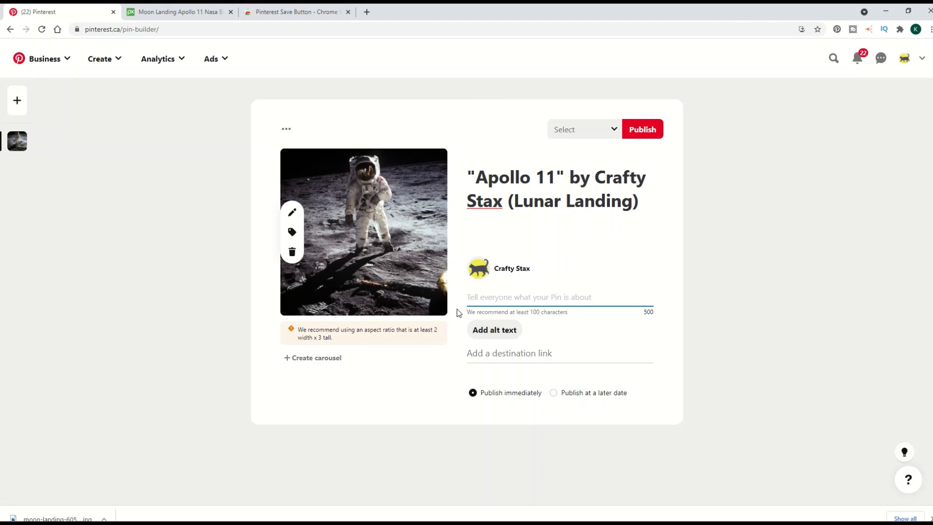
pyautogui.write('Wear th')
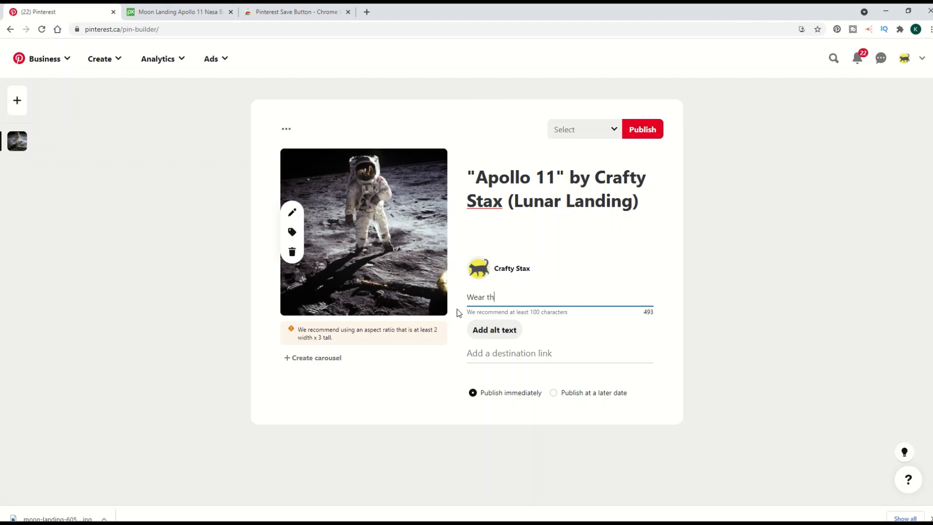
pyautogui.write('is shirt proudly when you are ')
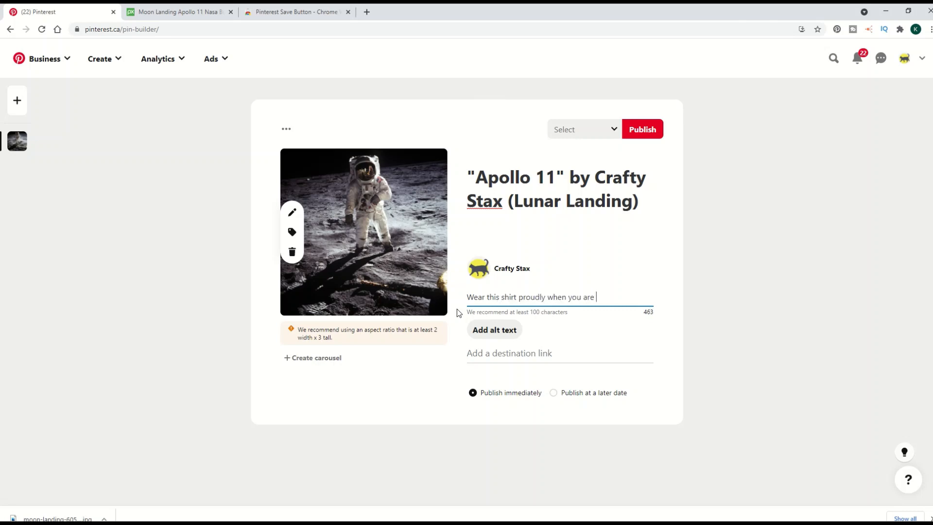
pyautogui.write('at a party.')
pyautogui.write(' etc.')
# Copy the address of the Pixabay page pixabay.com/photos/moon-landing-apollo-11-nasa-60582/ and paste it as the pin's destination link
pyautogui.click(520, 355)
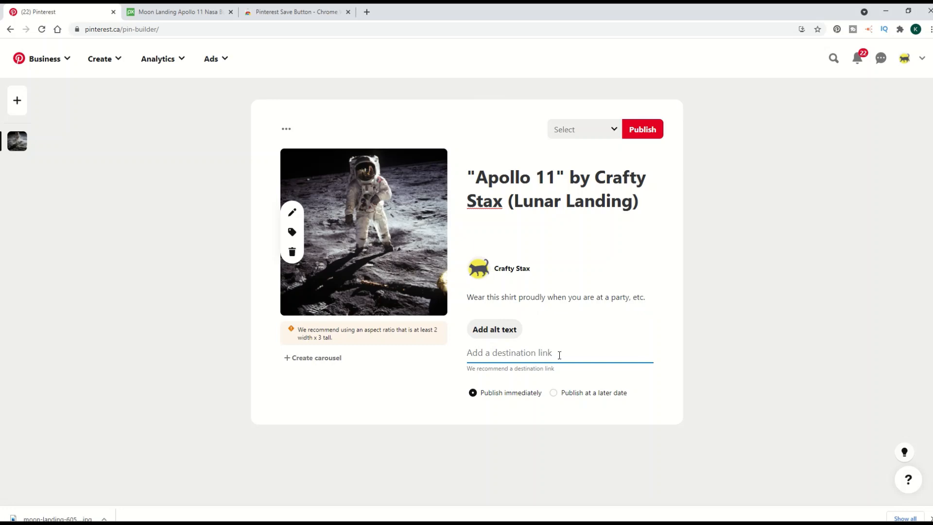
pyautogui.click(195, 12)
pyautogui.click(152, 30)
pyautogui.rightClick(152, 29)
pyautogui.click(175, 79)
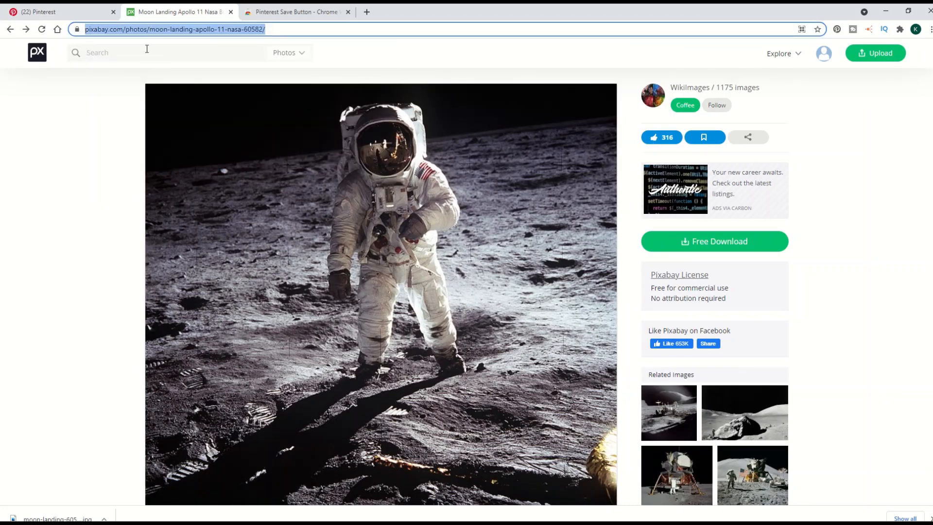
pyautogui.click(73, 14)
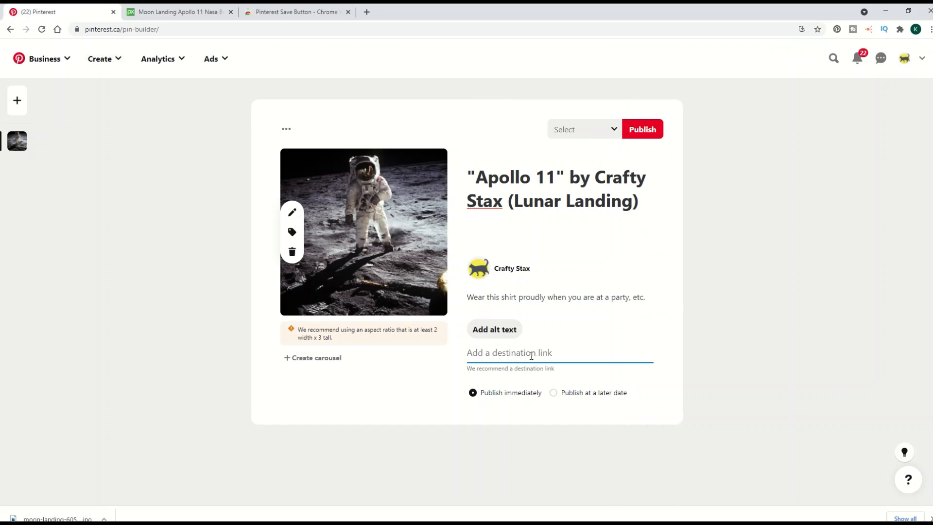
pyautogui.hotkey('ctrl', 'v')
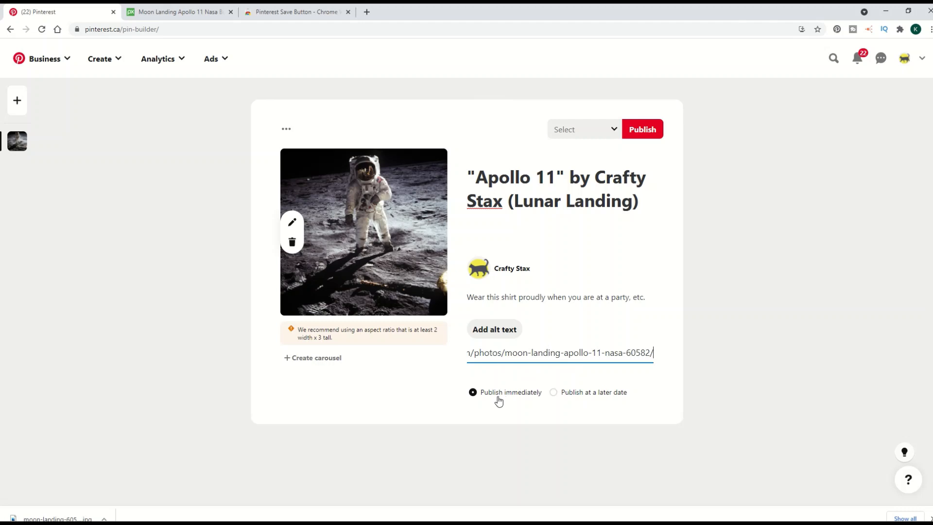
# Publish the pin to the Apollo 11 Space board and dismiss the offer to promote it
pyautogui.click(616, 137)
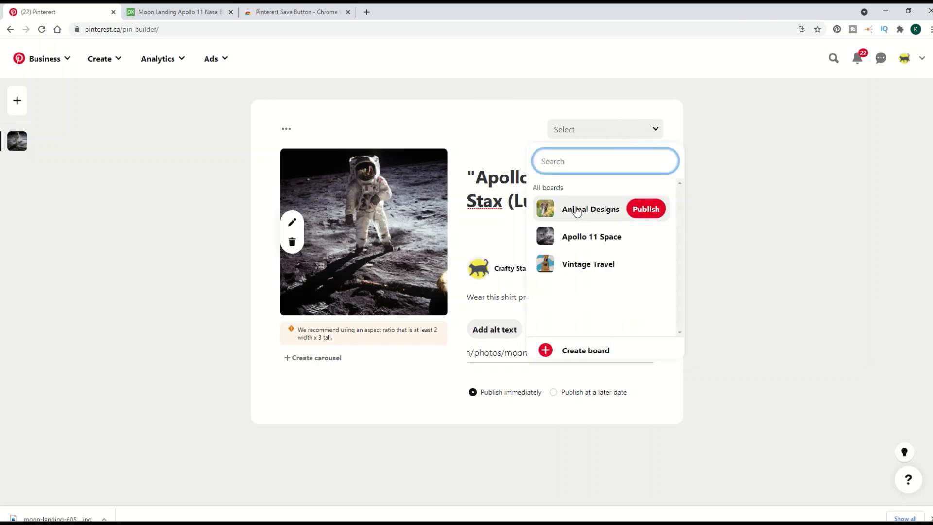
pyautogui.click(575, 243)
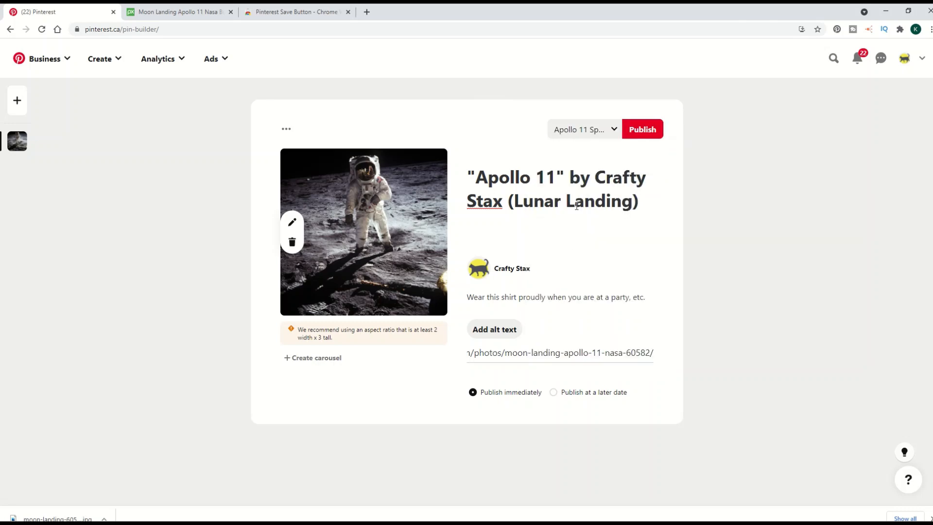
pyautogui.click(640, 131)
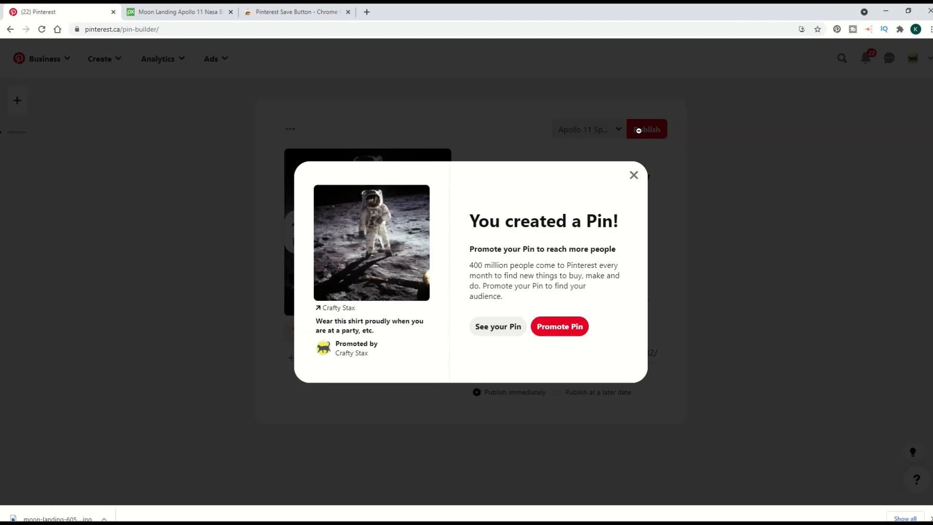
pyautogui.click(634, 175)
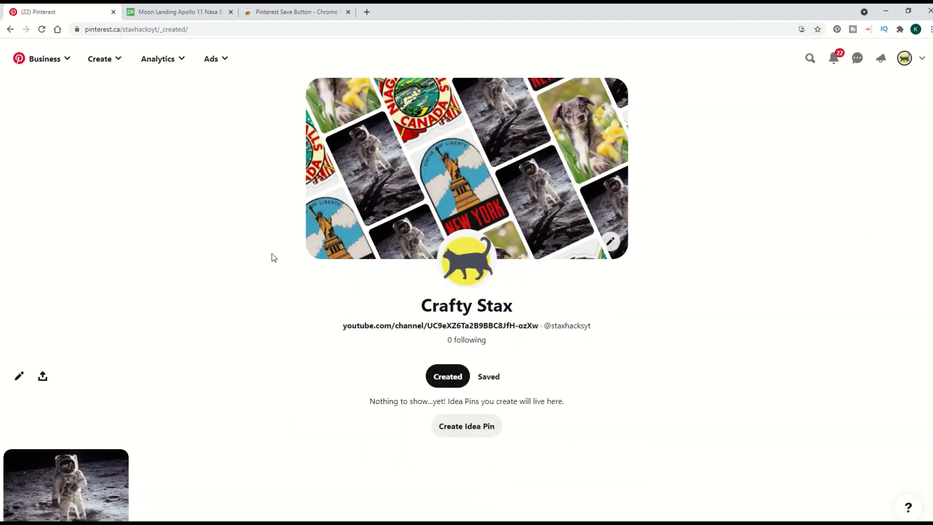
# Open All Pins from the profile's saved boards, view the pin saved from Pixabay, and return to the pin overview
pyautogui.click(488, 377)
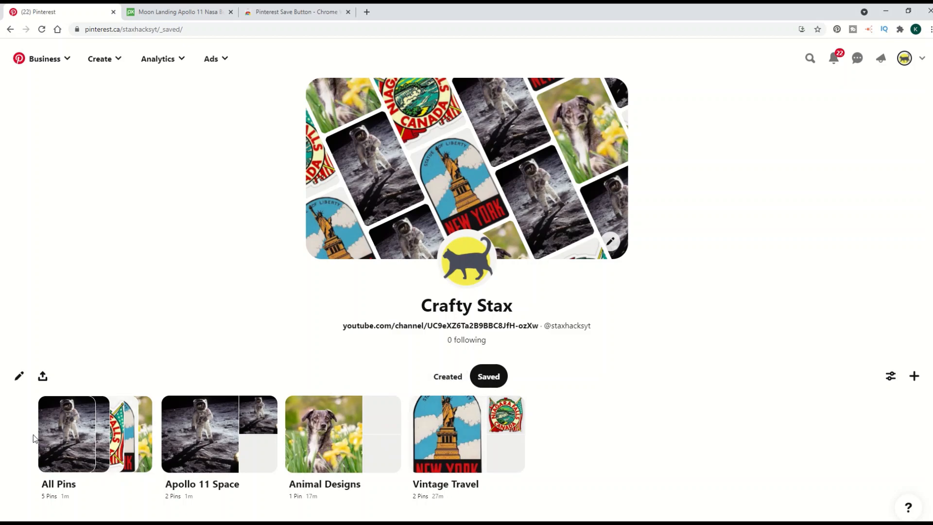
pyautogui.click(76, 433)
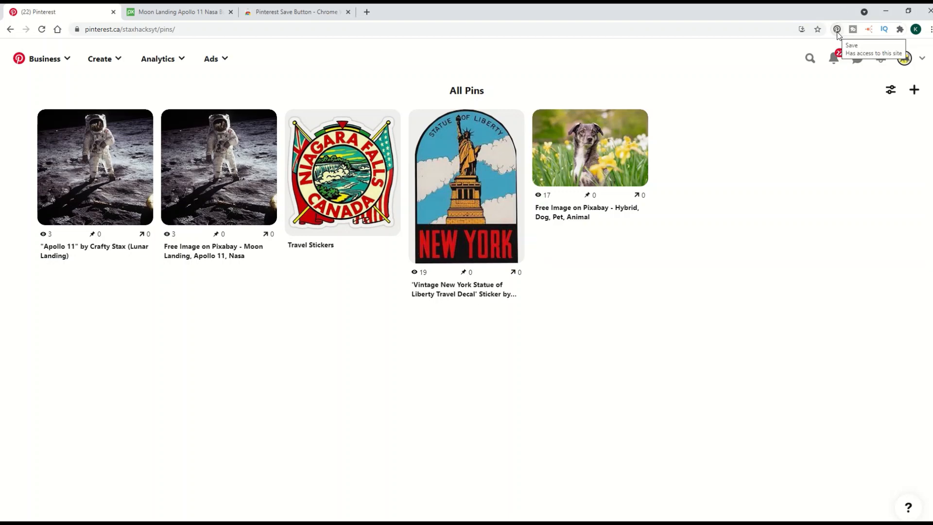
pyautogui.click(220, 166)
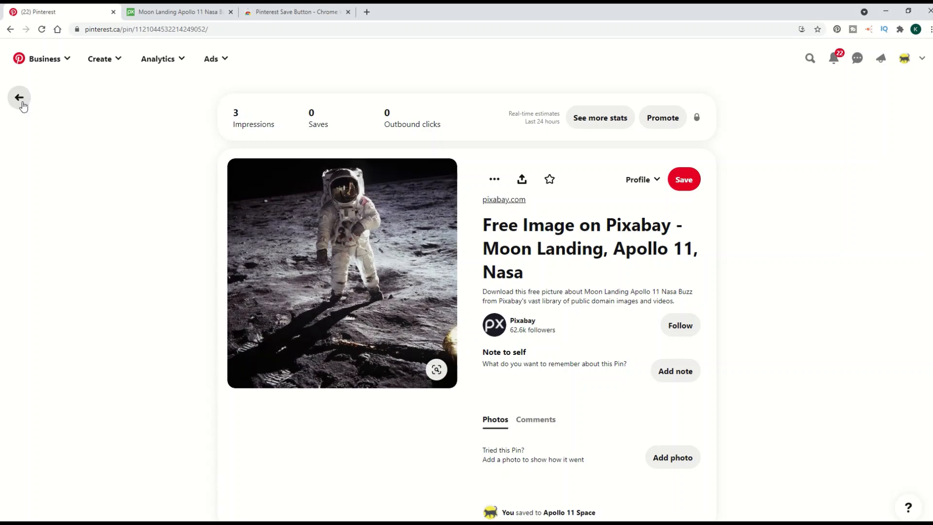
pyautogui.click(20, 97)
# Open the self-made "Apollo 11" by Crafty Stax pin and examine its title, description and credited profile
pyautogui.moveTo(105, 154)
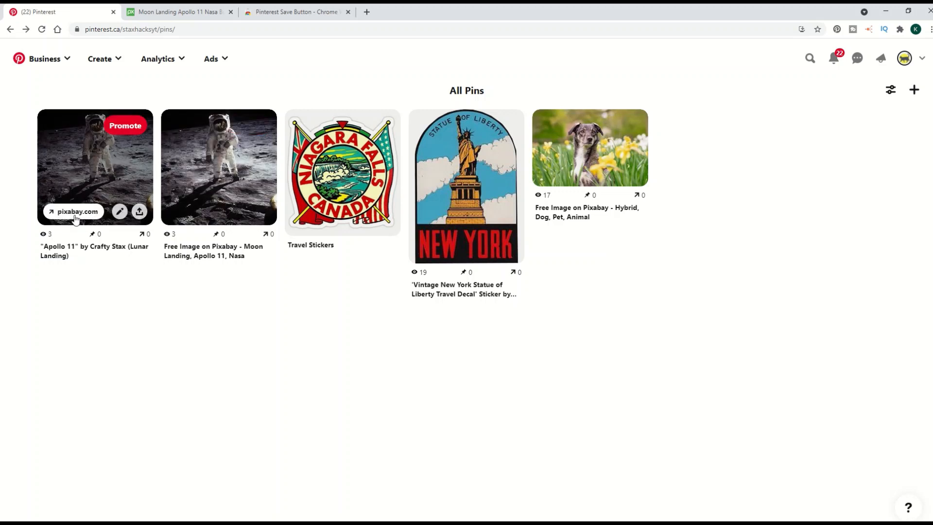
pyautogui.moveTo(175, 219)
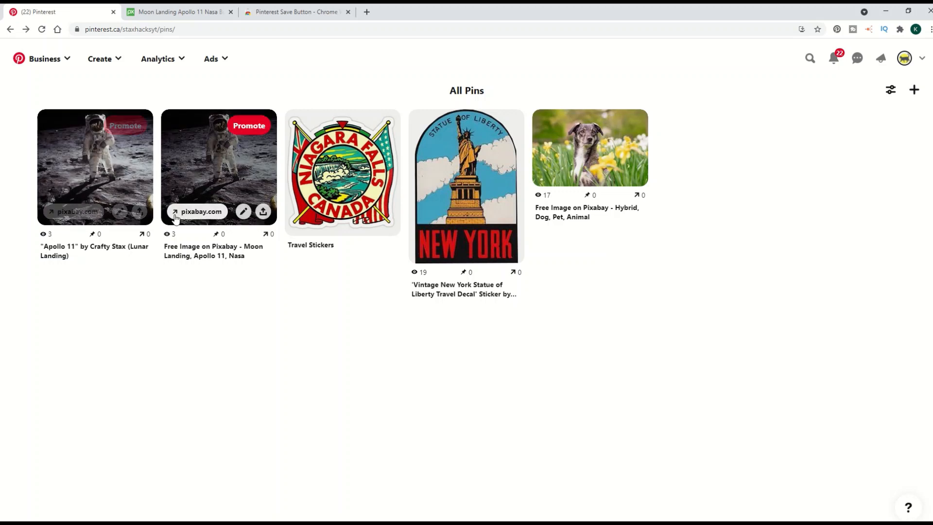
pyautogui.click(67, 164)
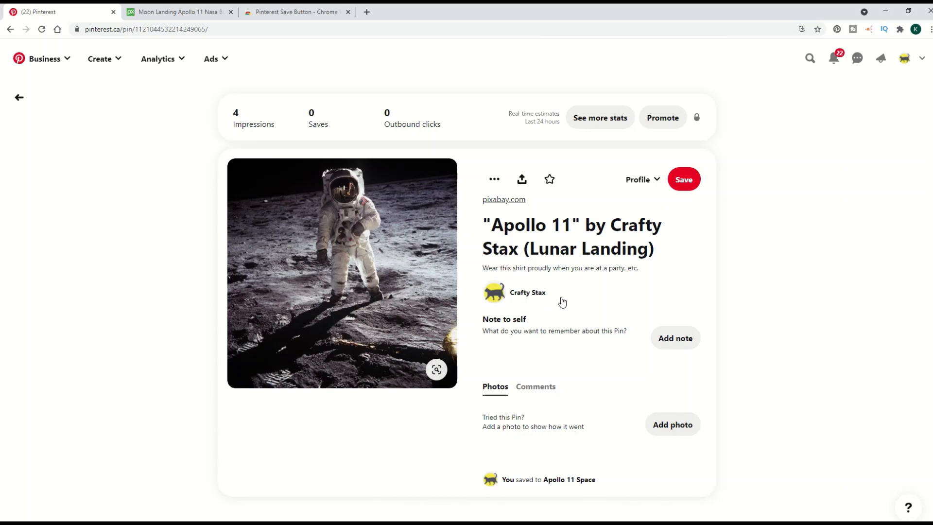
pyautogui.moveTo(329, 306)
pyautogui.moveTo(511, 267); pyautogui.dragTo(612, 268)
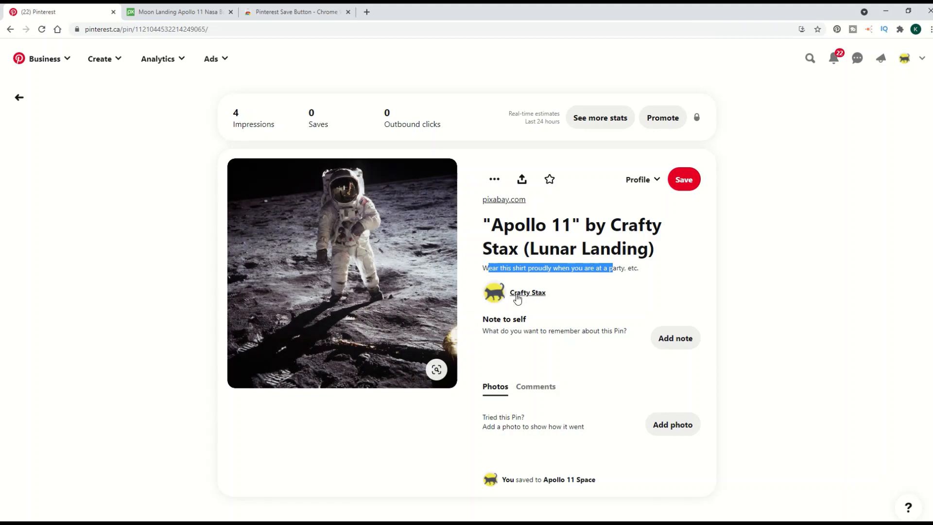
pyautogui.click(167, 19)
pyautogui.click(39, 11)
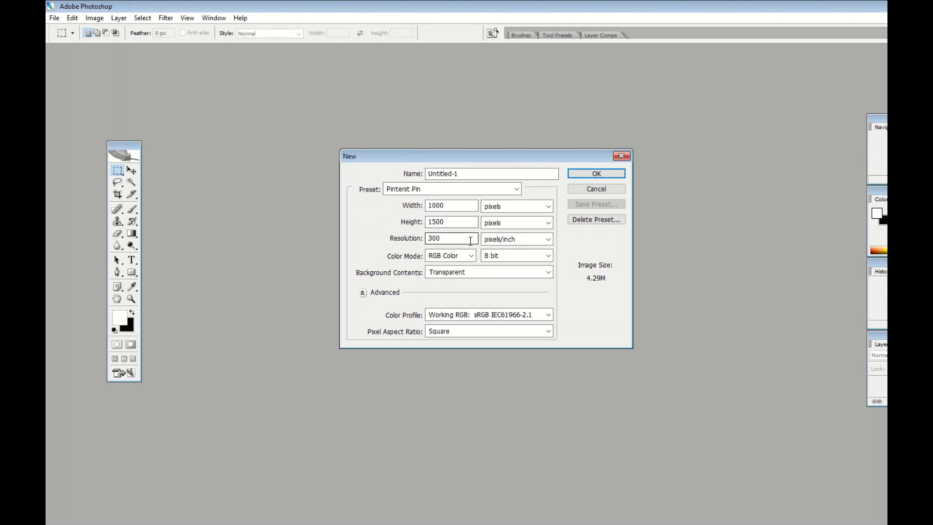
# Switch to Photoshop and create a transparent 1000 x 1500 pixel document at 300 pixels/inch from the Pinterst Pin preset
pyautogui.click(584, 176)
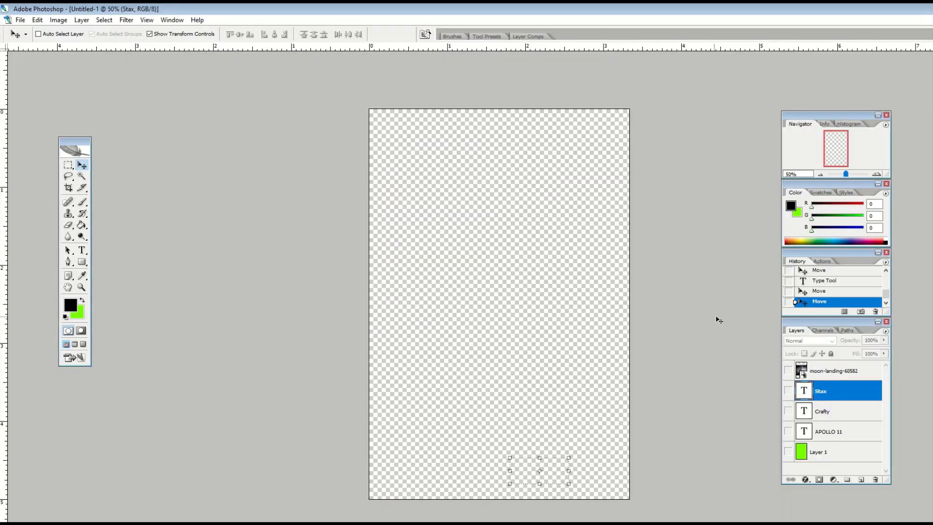
# Make the moon-landing photo, the green background layer, and the APOLLO 11, Crafty and Stax text layers visible
pyautogui.click(788, 371)
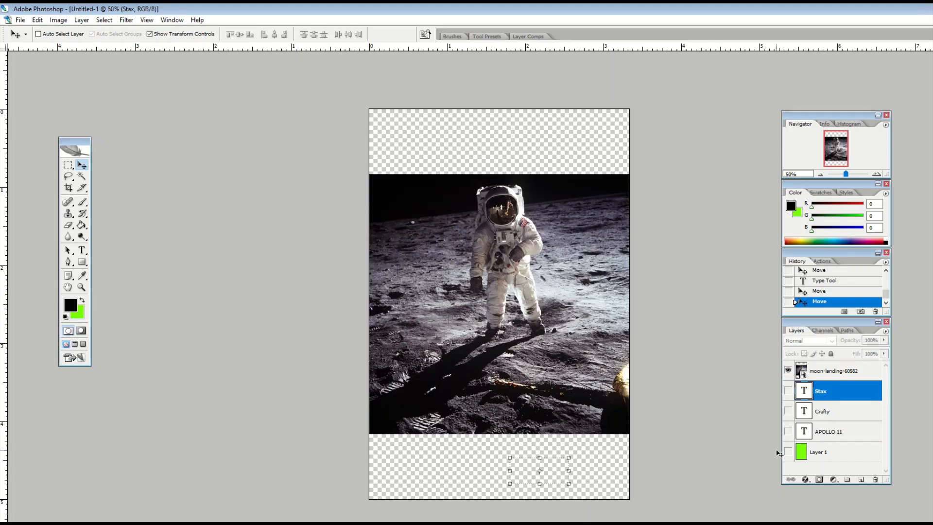
pyautogui.click(788, 452)
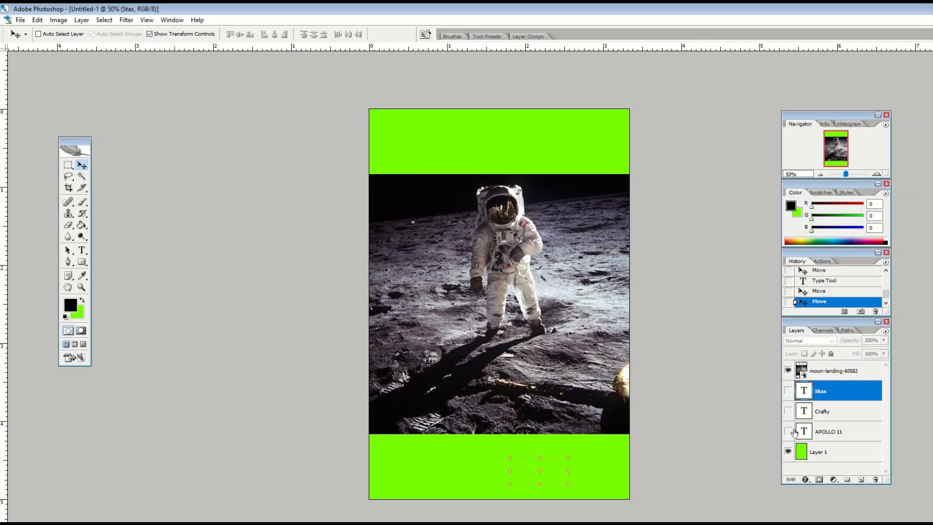
pyautogui.click(793, 432)
pyautogui.click(788, 432)
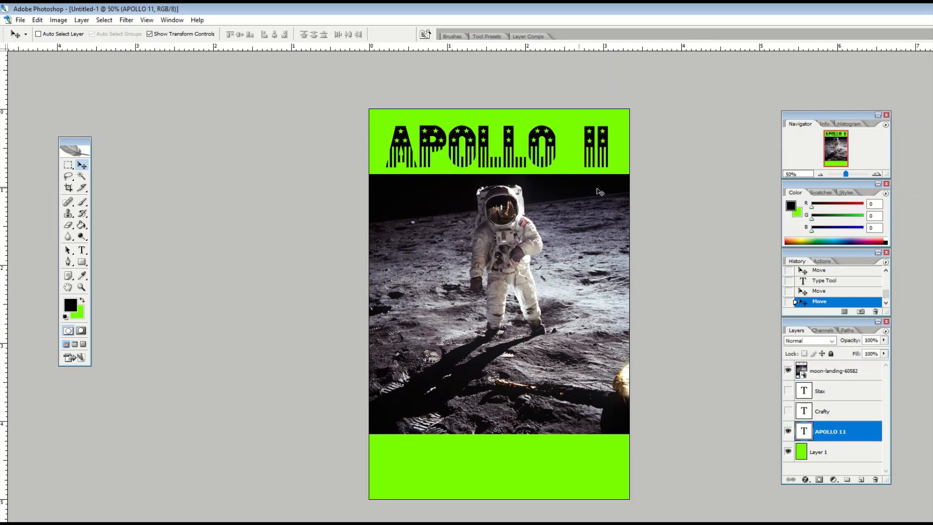
pyautogui.click(788, 411)
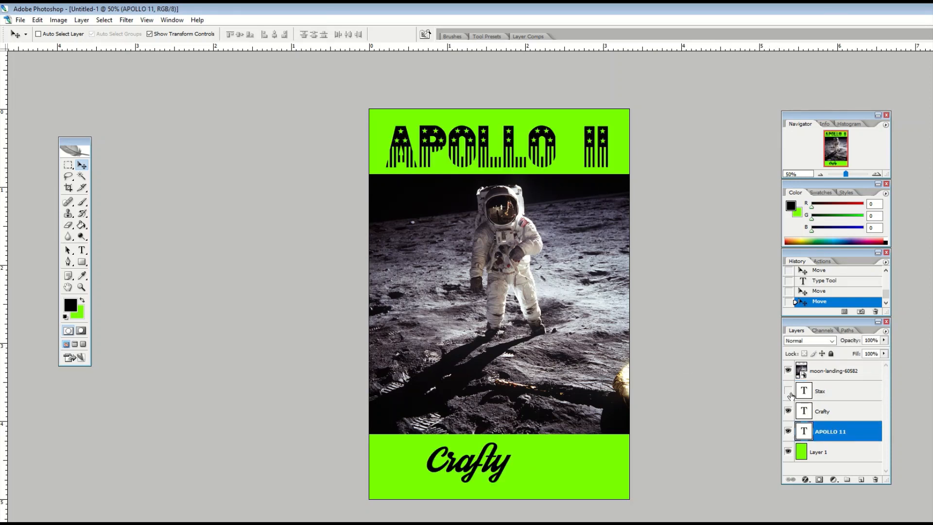
pyautogui.click(788, 390)
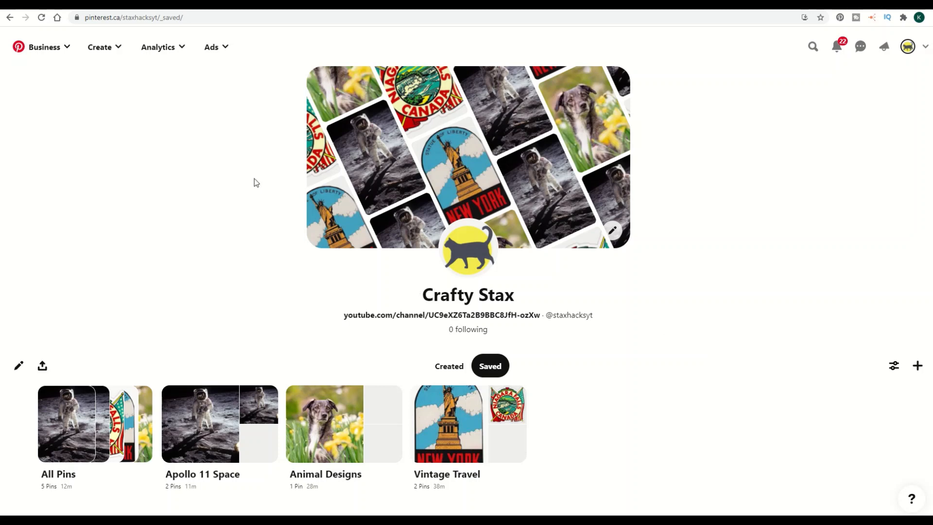
# Start a new pin and upload the "Apollo 11 Pin" image from the "PINTEREST - Create a GREAT Pin" folder
pyautogui.click(95, 53)
pyautogui.click(87, 95)
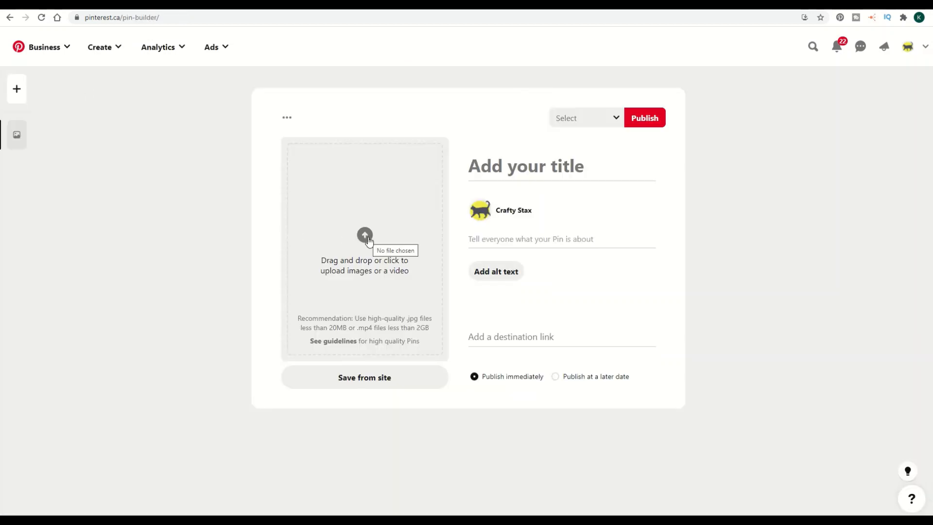
pyautogui.click(369, 238)
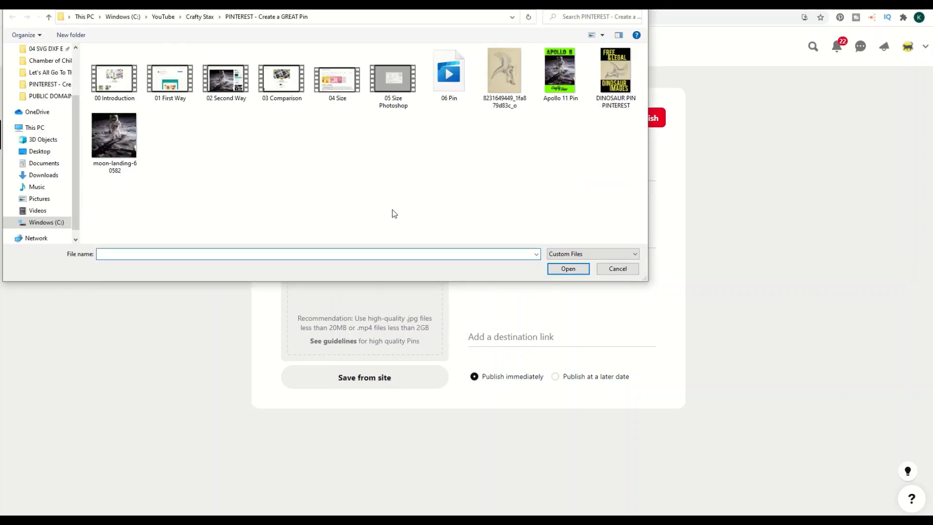
pyautogui.doubleClick(560, 73)
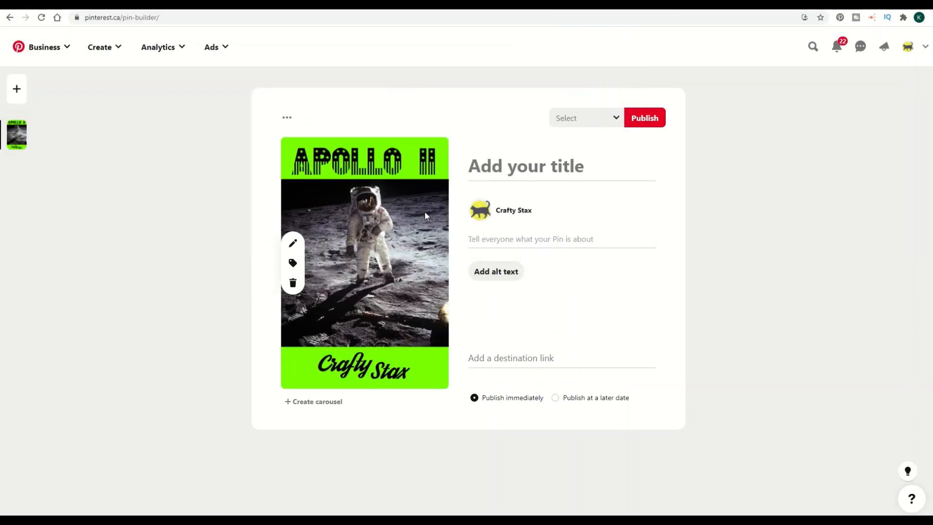
# Title the pin "Apollo 11 Print by Crafty Stax 11x17"
pyautogui.click(538, 162)
pyautogui.write('Ap')
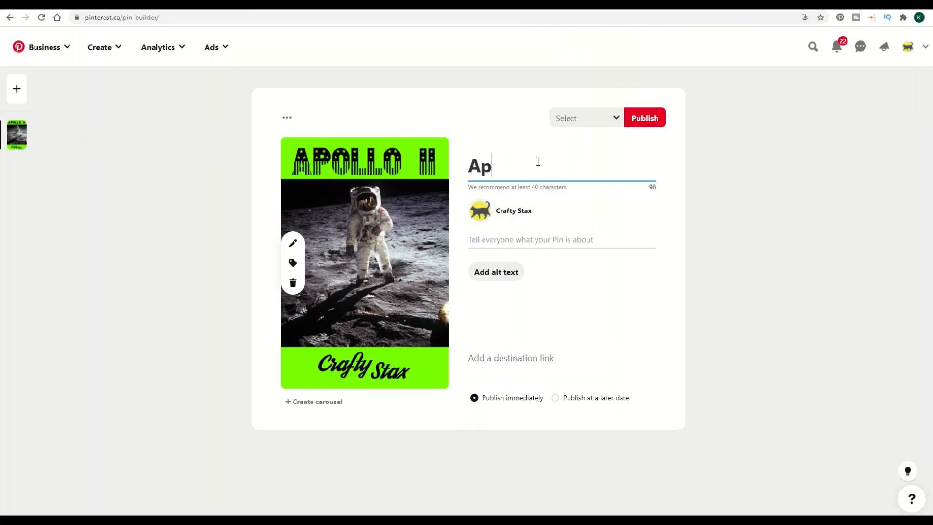
pyautogui.write('ollo 11 Prin')
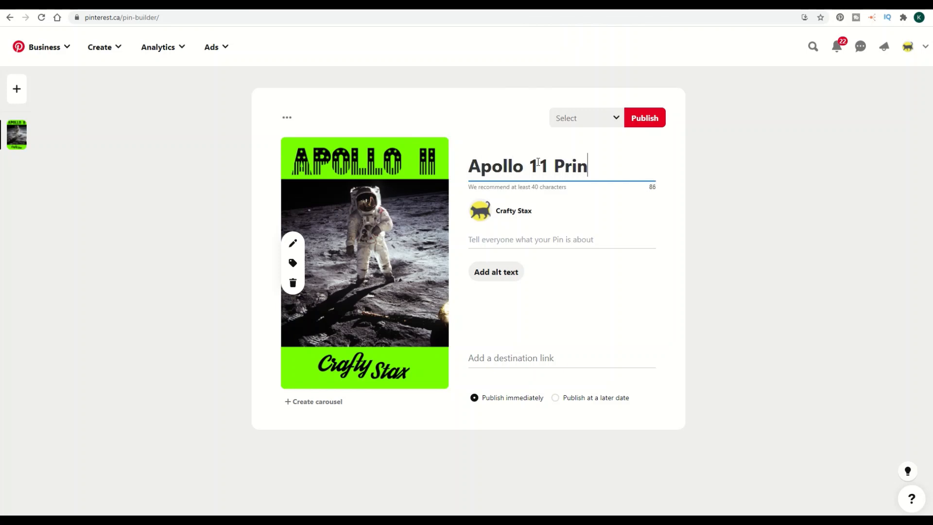
pyautogui.write('t by Crafty S')
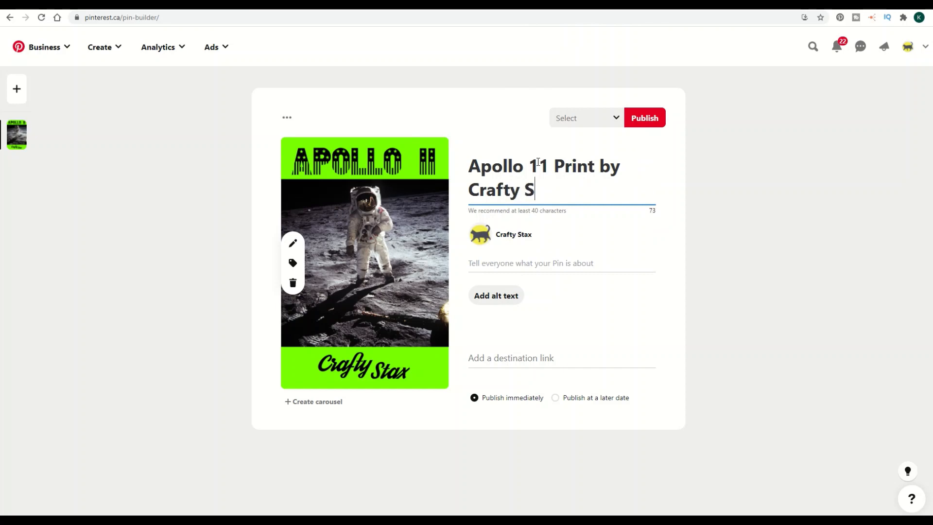
pyautogui.write('tax 11x')
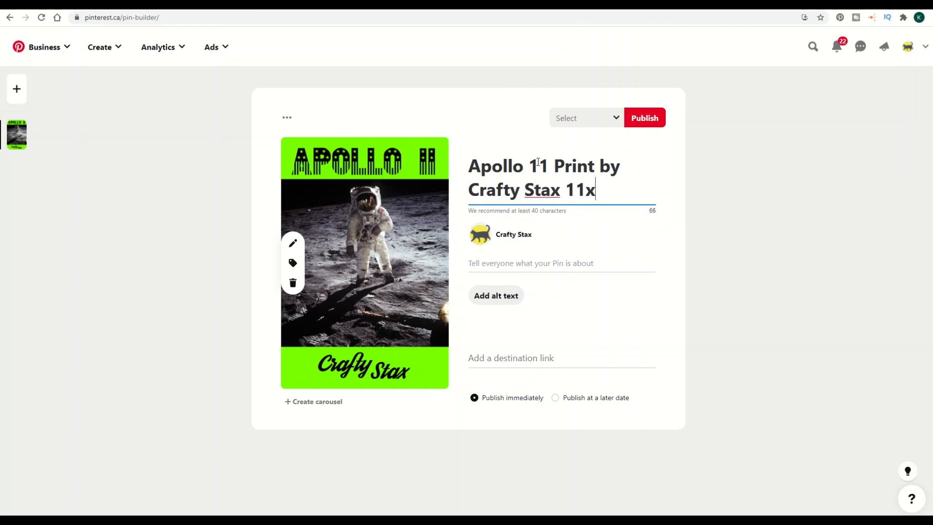
pyautogui.write('17')
# Draft the pin description as "blah blah blah Neil Armstrong Buzz Aldrin Lunar Landing"
pyautogui.click(535, 263)
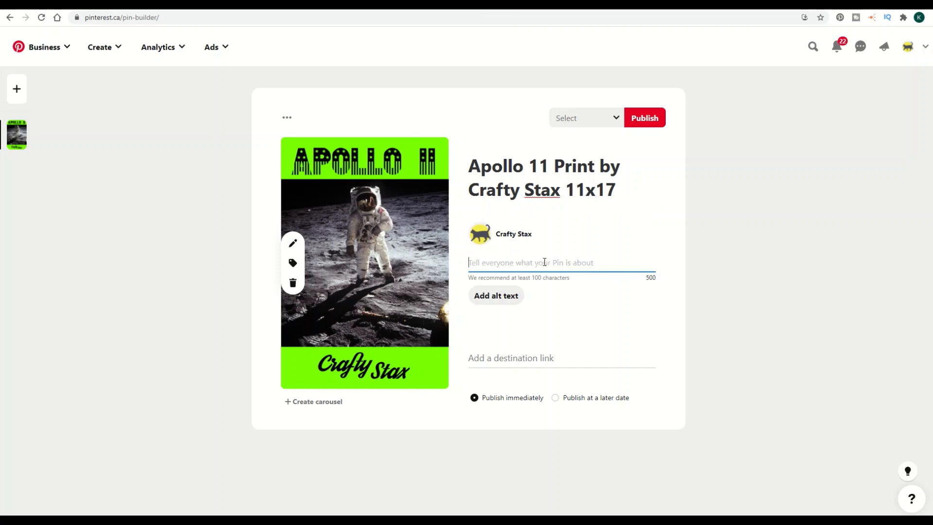
pyautogui.write('blah blah blah')
pyautogui.write('Neil Armstrong B')
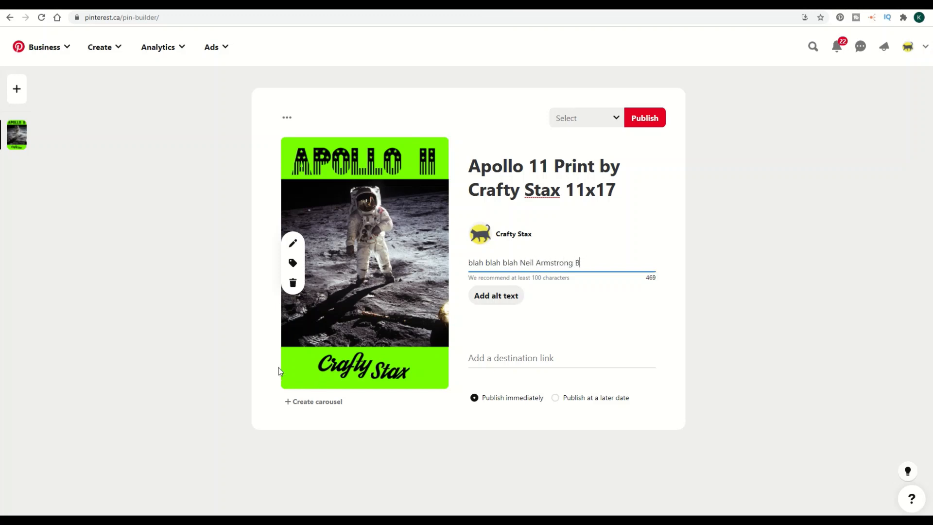
pyautogui.write('izz Aldrin Lunar Land')
pyautogui.write('ing')
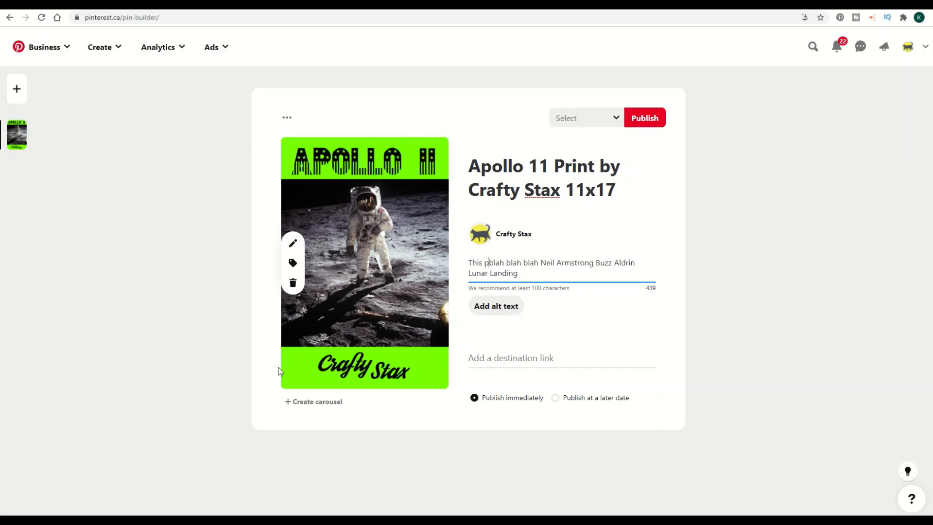
# Begin the description with "This art print showcases the amazing work done by NASA and specifically", ahead of the placeholder text
pyautogui.write('int ')
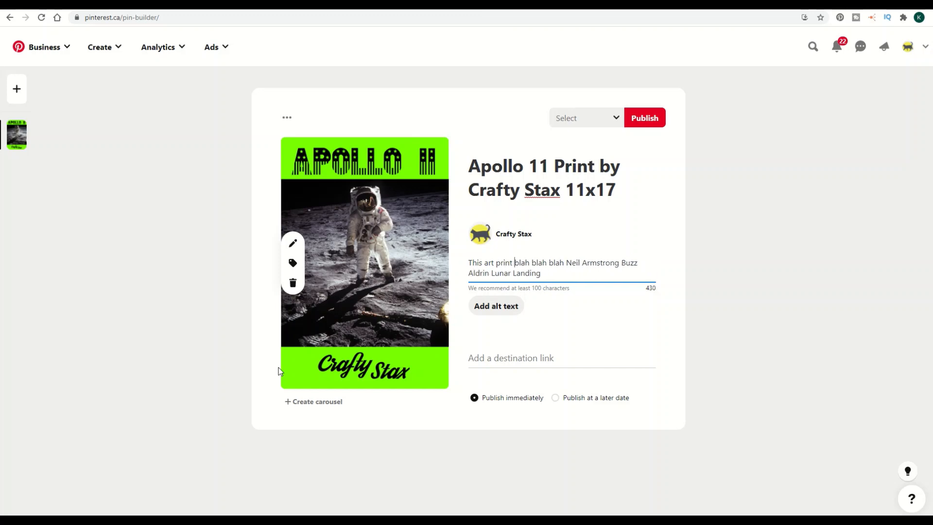
pyautogui.write('showcases t')
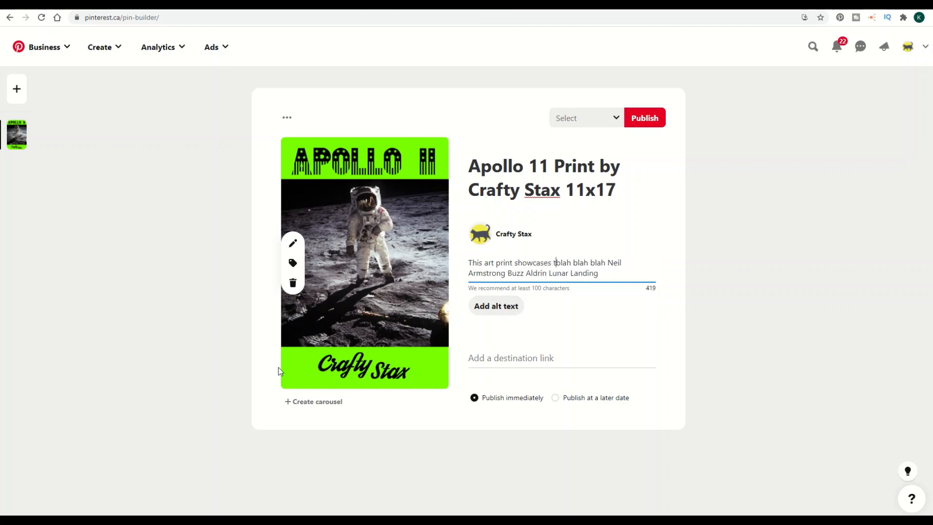
pyautogui.write('he amazing work done a')
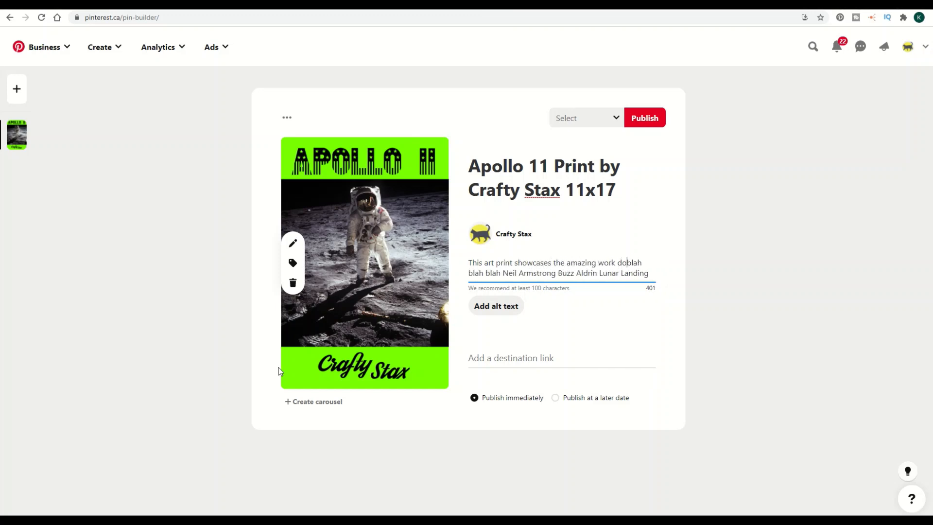
pyautogui.press('BackSpace')
pyautogui.write('by N')
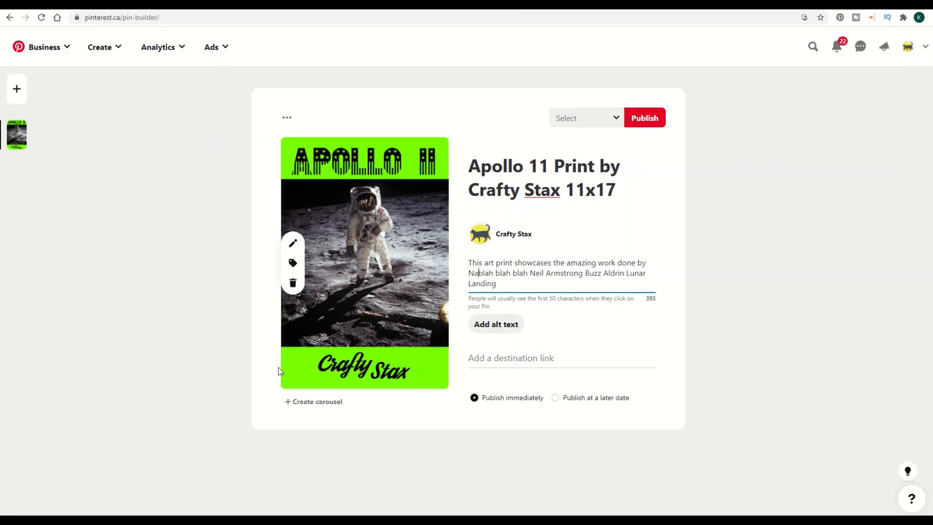
pyautogui.write('ASA and ')
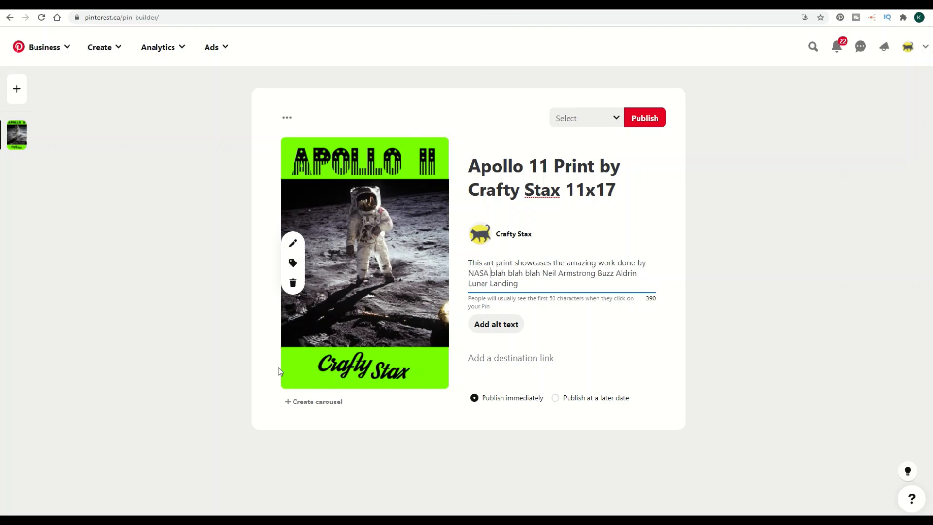
pyautogui.write('specifical')
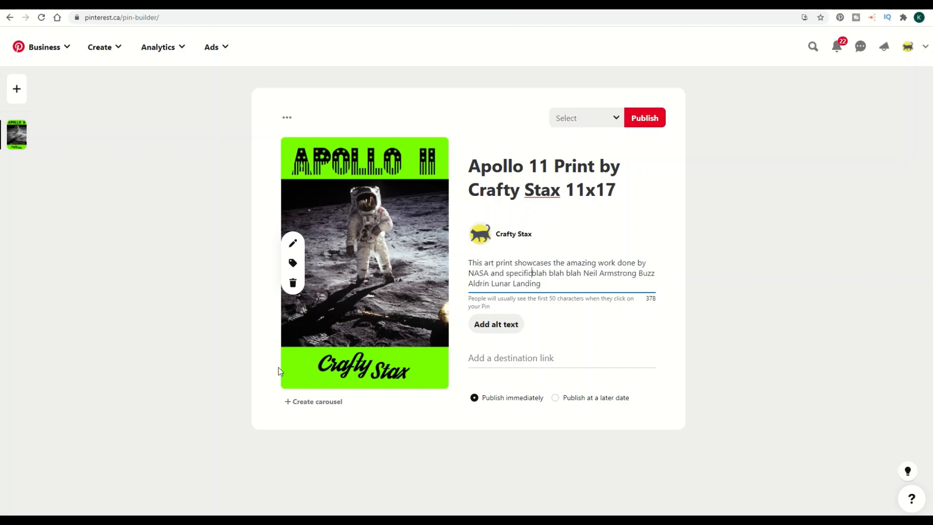
pyautogui.write('ly')
# Remove the placeholder "blah blah blah" so that "Neil Armstrong" directly follows "specifically" in the description
pyautogui.press('Delete')
pyautogui.press('Delete')
pyautogui.press('Delete')
pyautogui.press('Delete')
pyautogui.press('Delete')
pyautogui.press('Delete')
pyautogui.press('Delete')
pyautogui.press('Delete')
pyautogui.press('Delete')
pyautogui.press('Delete')
pyautogui.press('Delete')
pyautogui.press('Delete')
pyautogui.press('Delete')
pyautogui.press('Delete')
pyautogui.press('Delete')
pyautogui.press('Delete')
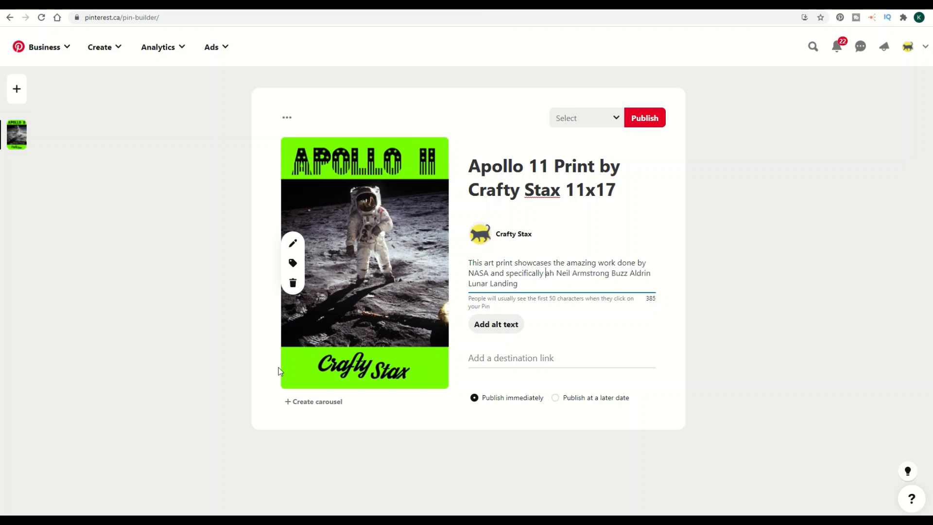
pyautogui.write('N')
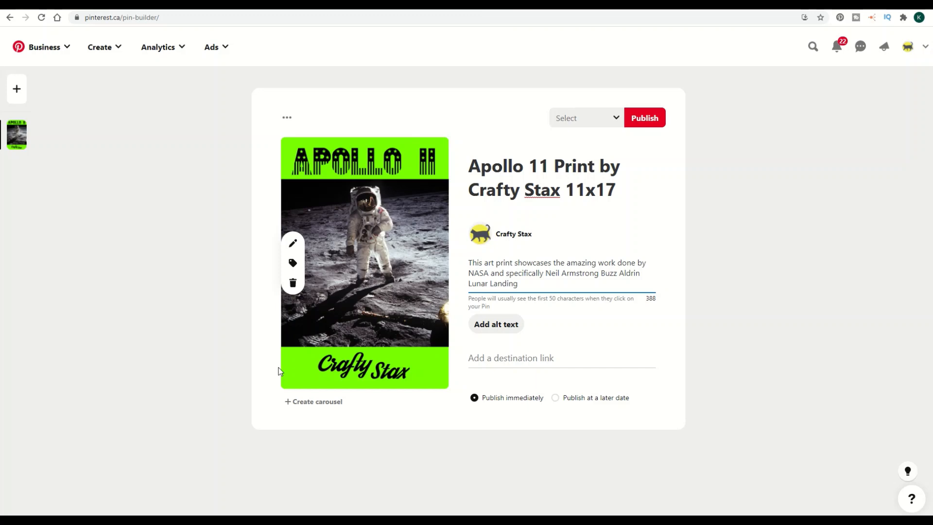
# Put "&" between the two astronauts' names, enclose "Lunar Landing" in parentheses and end the description with a period
pyautogui.write('&')
pyautogui.hotkey('ctrl', 'End')
pyautogui.write(')')
pyautogui.press('Home')
pyautogui.write('(')
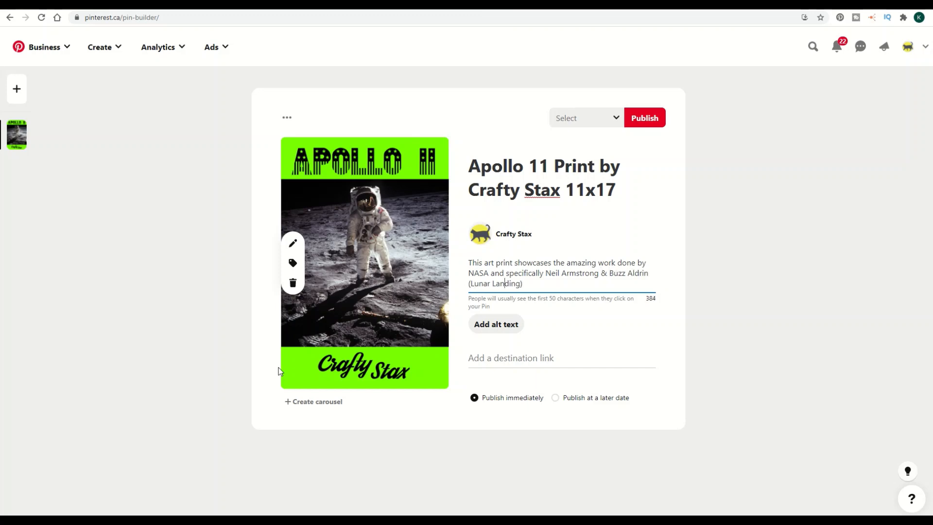
pyautogui.write('.')
# Paste the address of Pixabay's moon-landing-apollo-11-nasa-60582 photo page as the pin's destination link
pyautogui.click(476, 356)
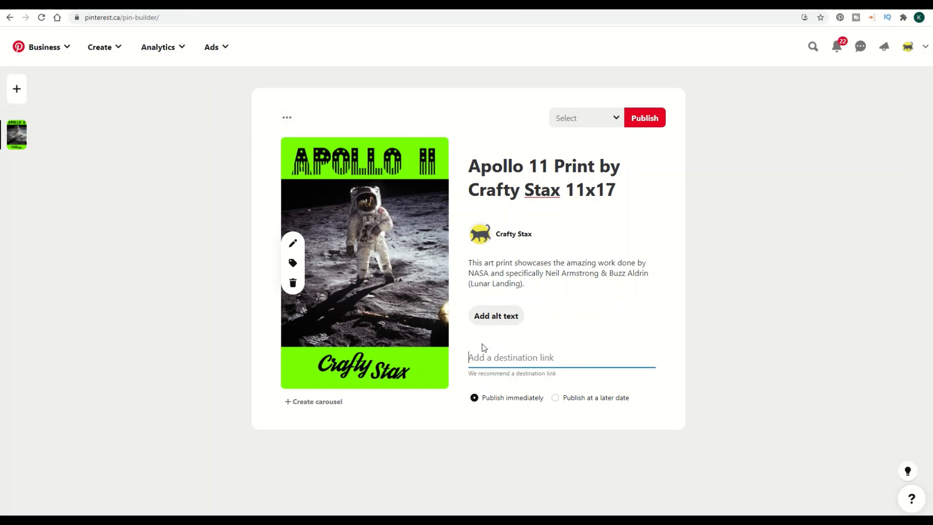
pyautogui.hotkey('alt', 'Tab')
pyautogui.click(518, 356)
pyautogui.hotkey('ctrl', 'v')
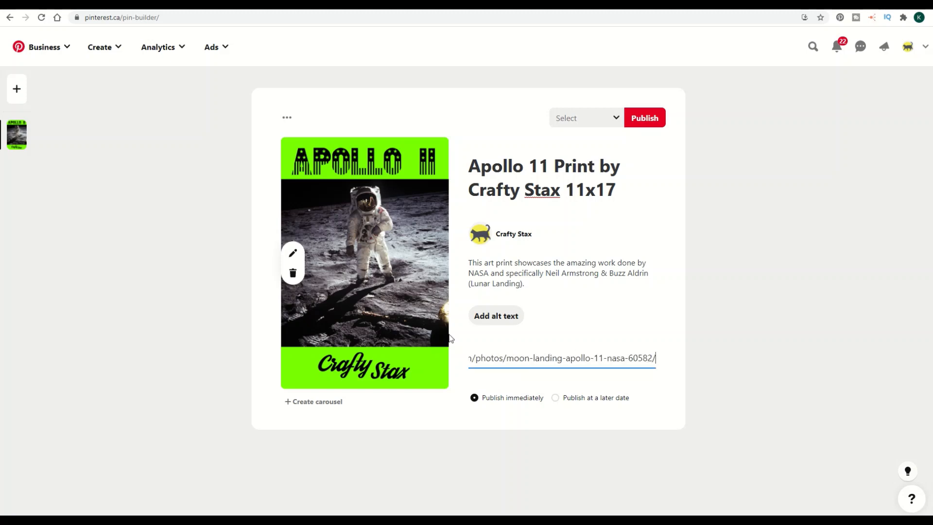
# Choose the Apollo 11 Space board for the pin and publish it immediately
pyautogui.click(583, 120)
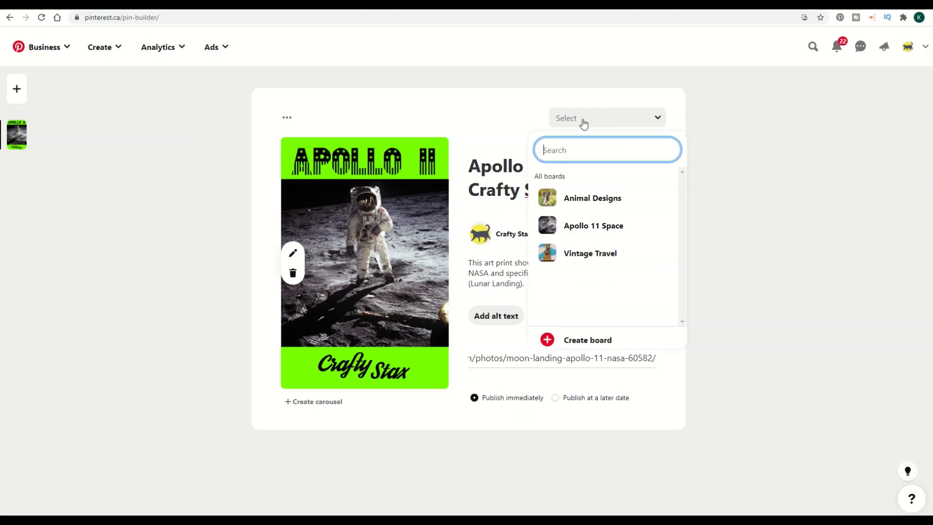
pyautogui.moveTo(573, 229)
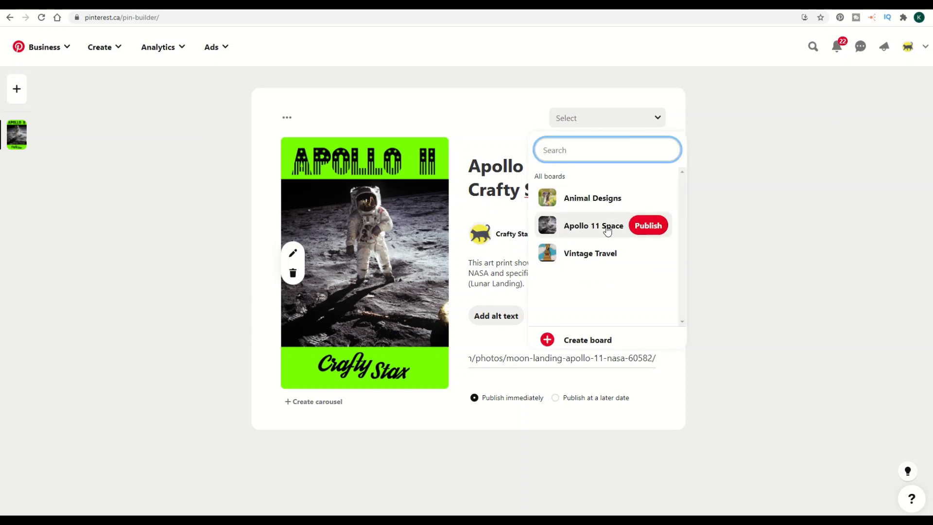
pyautogui.click(644, 232)
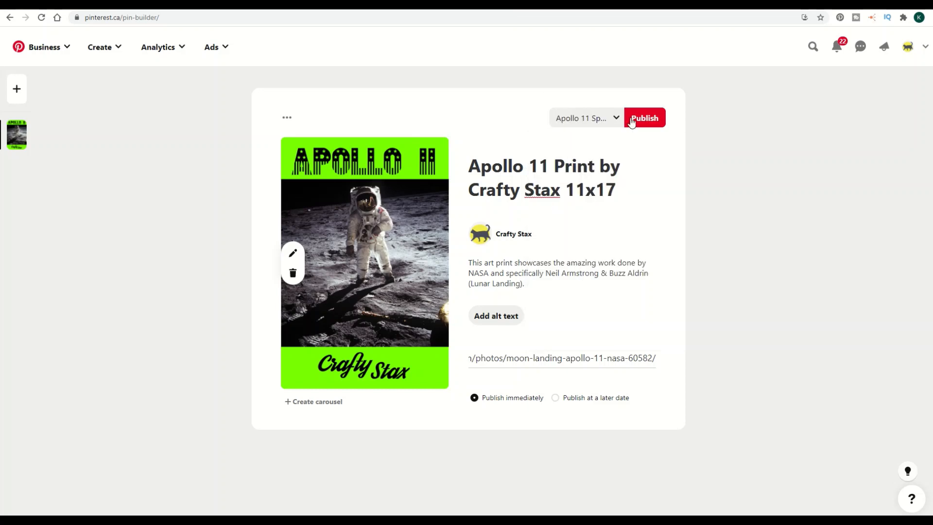
pyautogui.click(641, 121)
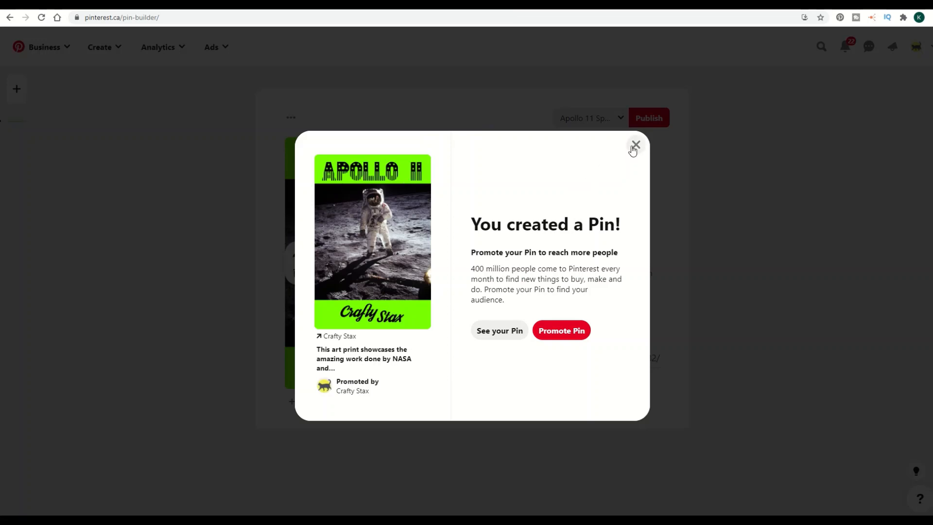
# View the newly published pin, examine its title and description, and go to the profile's Apollo 11 Space board
pyautogui.click(500, 330)
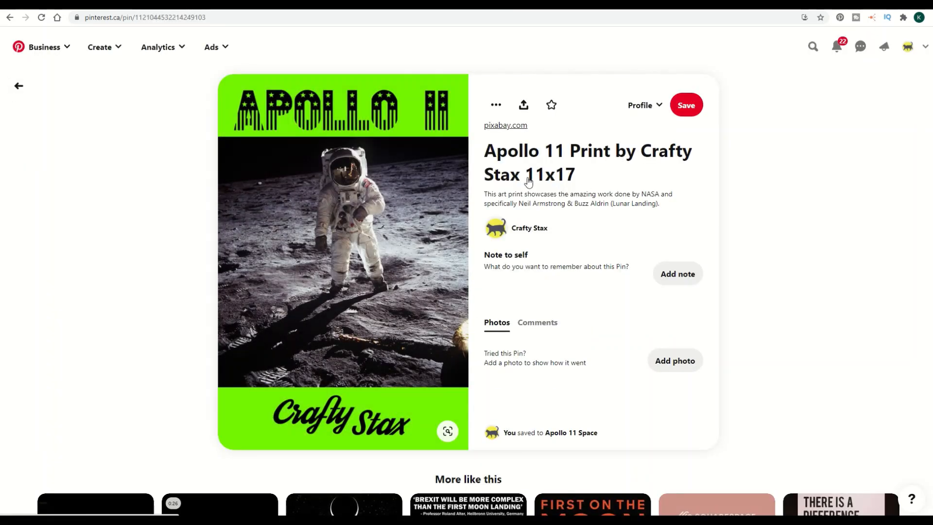
pyautogui.moveTo(497, 194); pyautogui.dragTo(611, 204)
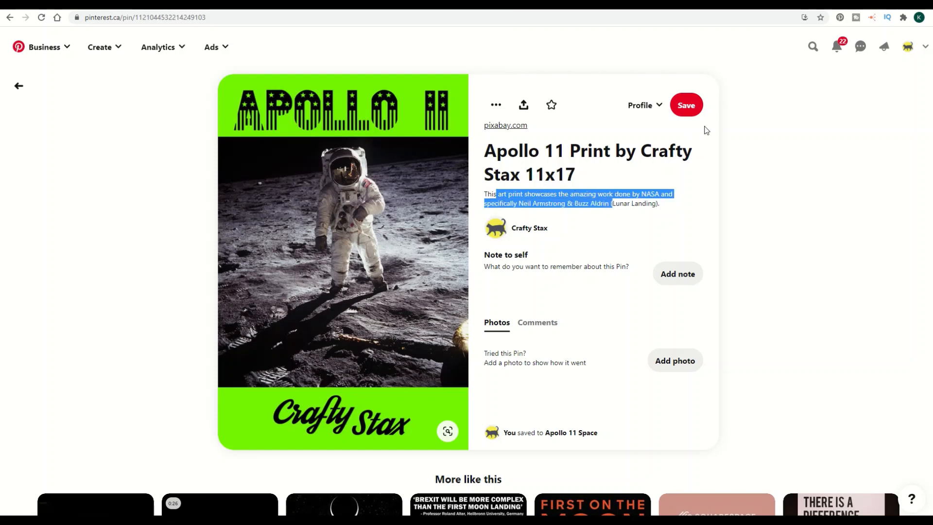
pyautogui.click(908, 46)
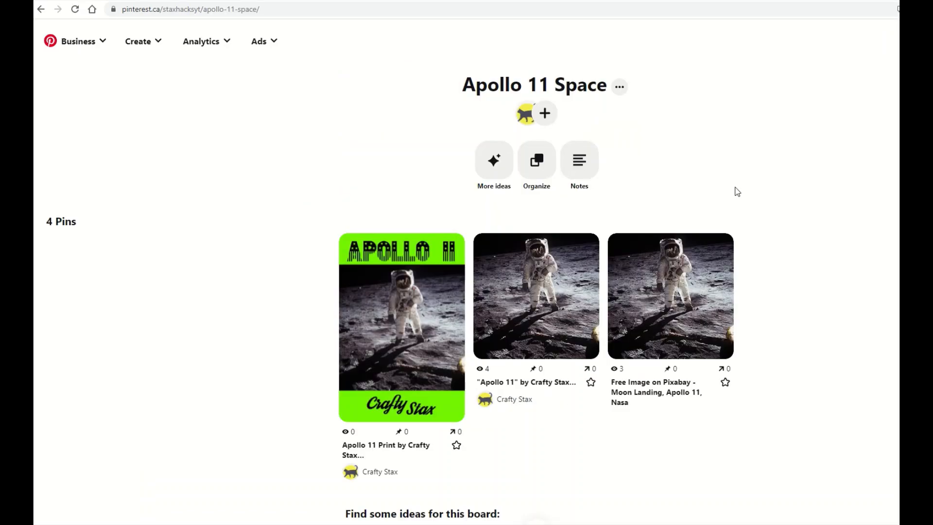
# Open the "Apollo 11" by Crafty Stax pin, examine its title and description, and return to the board
pyautogui.moveTo(695, 344)
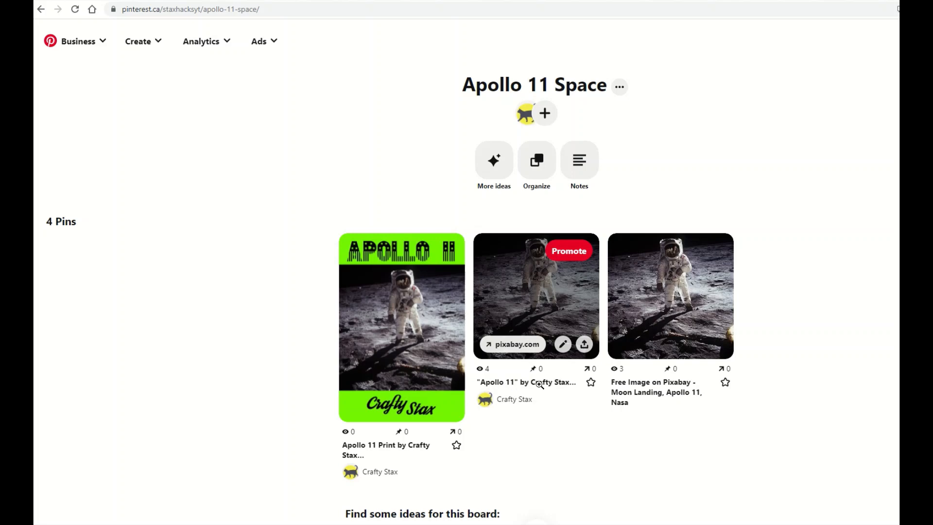
pyautogui.click(531, 311)
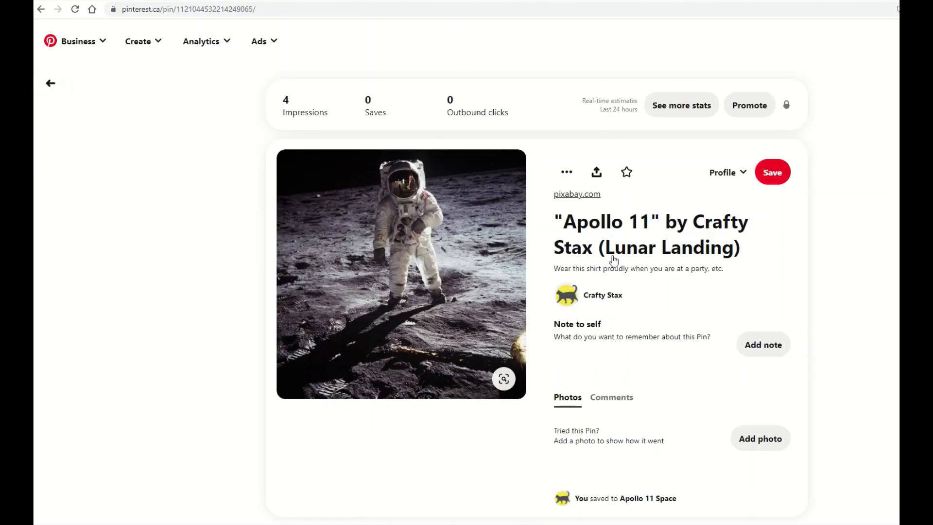
pyautogui.moveTo(565, 269); pyautogui.dragTo(710, 269)
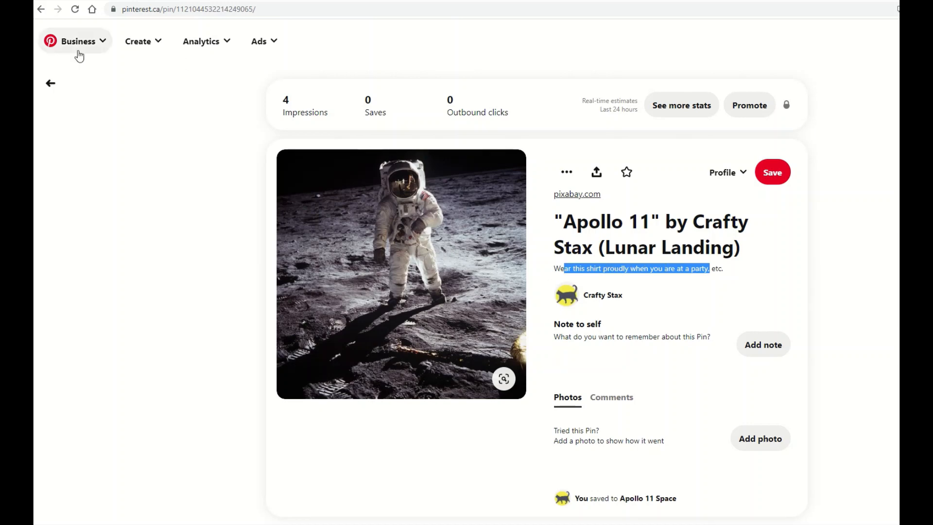
pyautogui.click(59, 89)
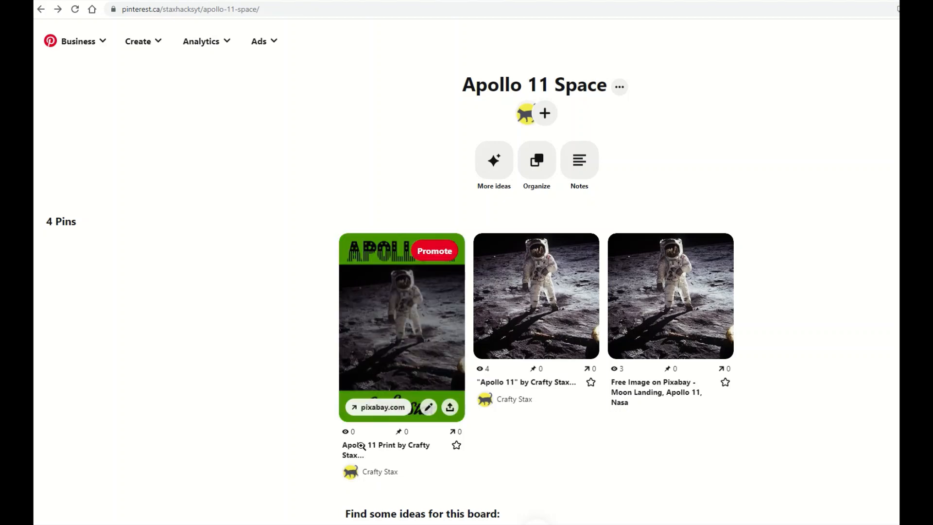
# Open the "Apollo 11 Print by Crafty Stax 11x17" pin, examine its design and description, and return to the board
pyautogui.click(375, 342)
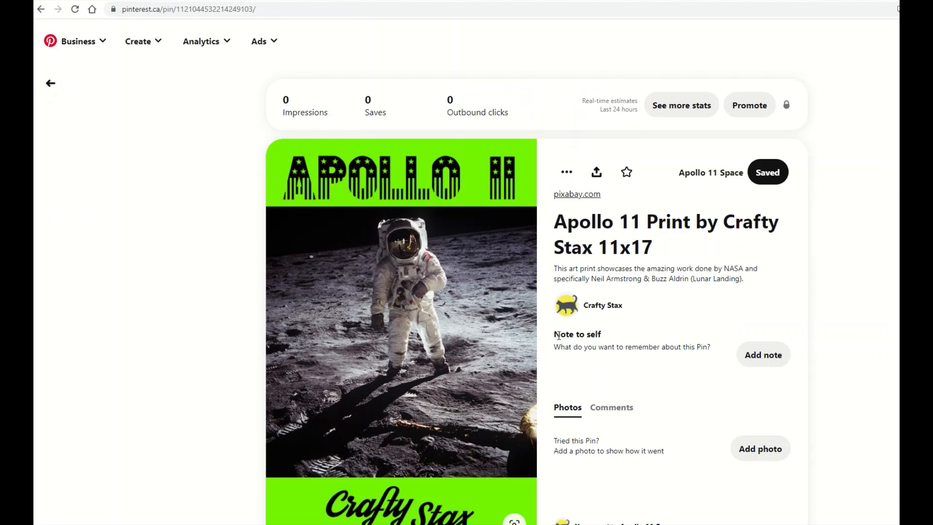
pyautogui.scroll(-1, 559, 335)
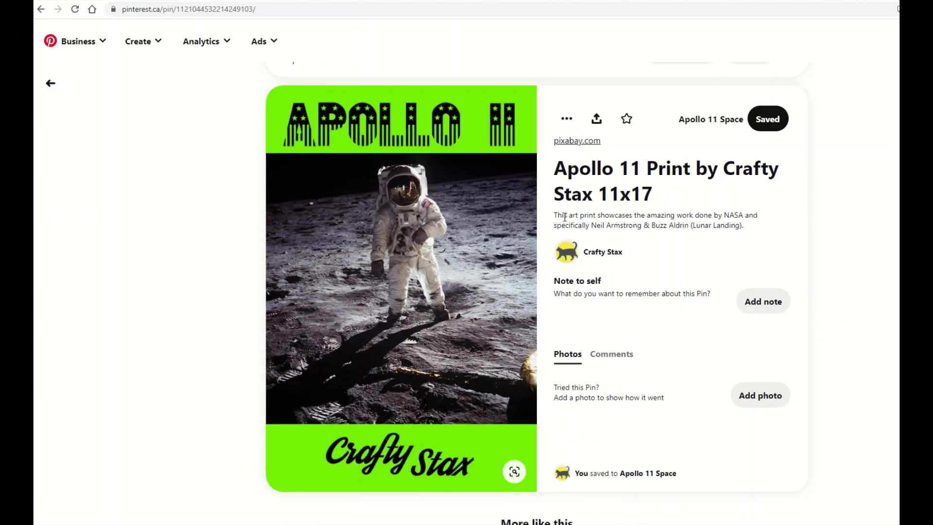
pyautogui.moveTo(564, 217); pyautogui.dragTo(688, 225)
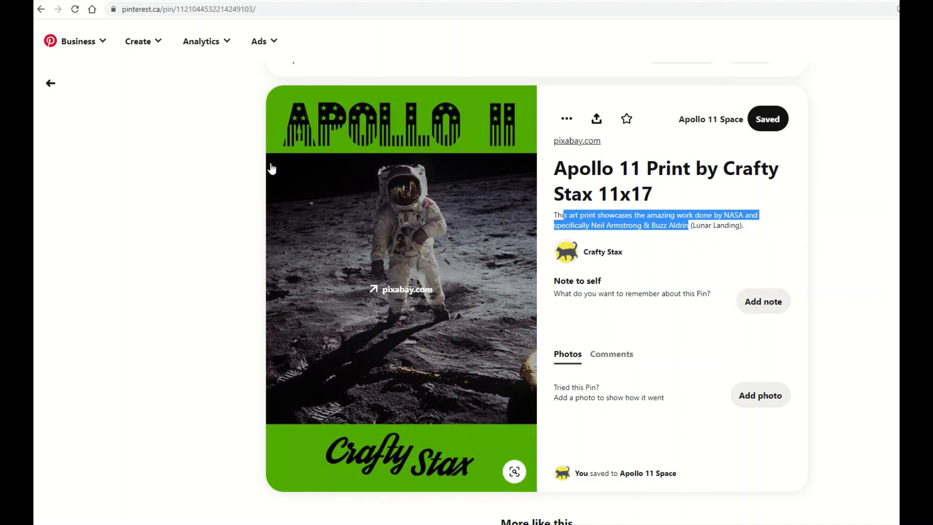
pyautogui.click(50, 83)
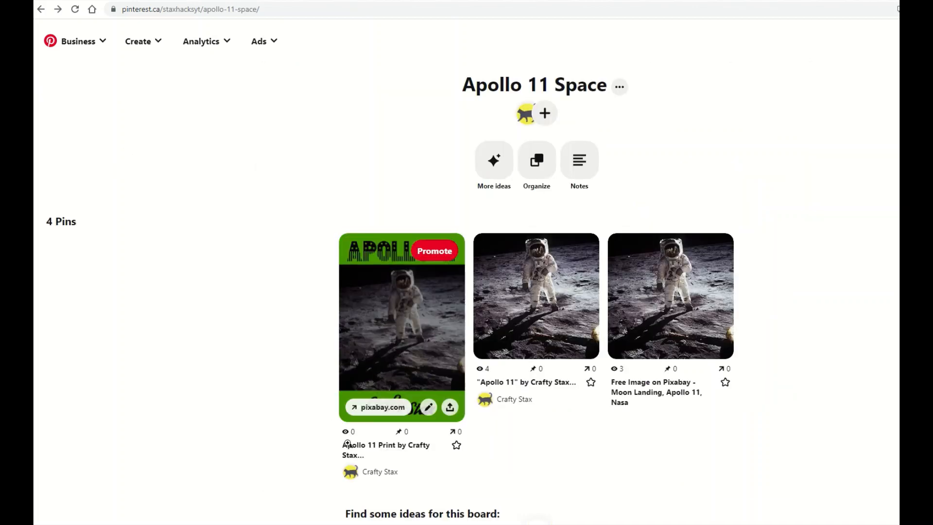